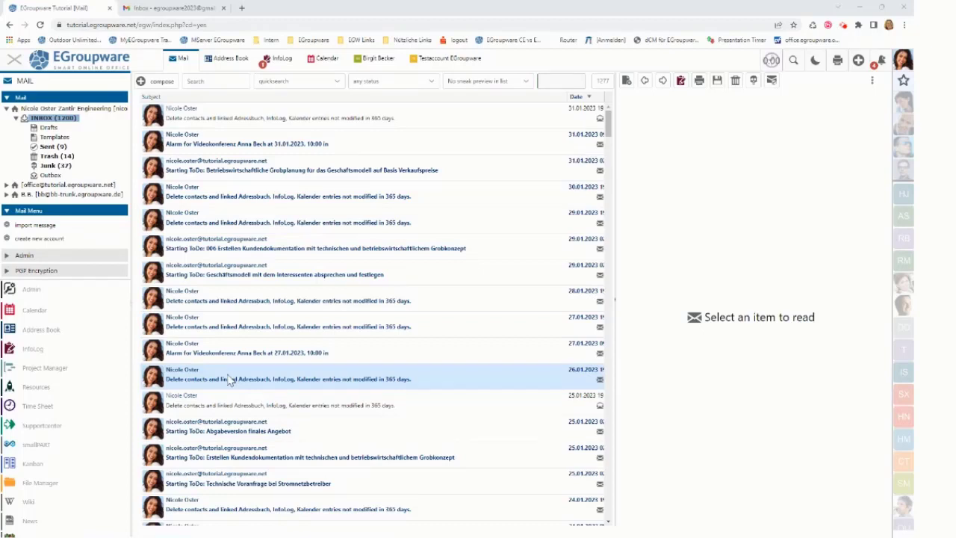
Start a new mail account and replace the prefilled email with the Gmail address.
{"action": "left_click", "coordinate": [46, 239]}
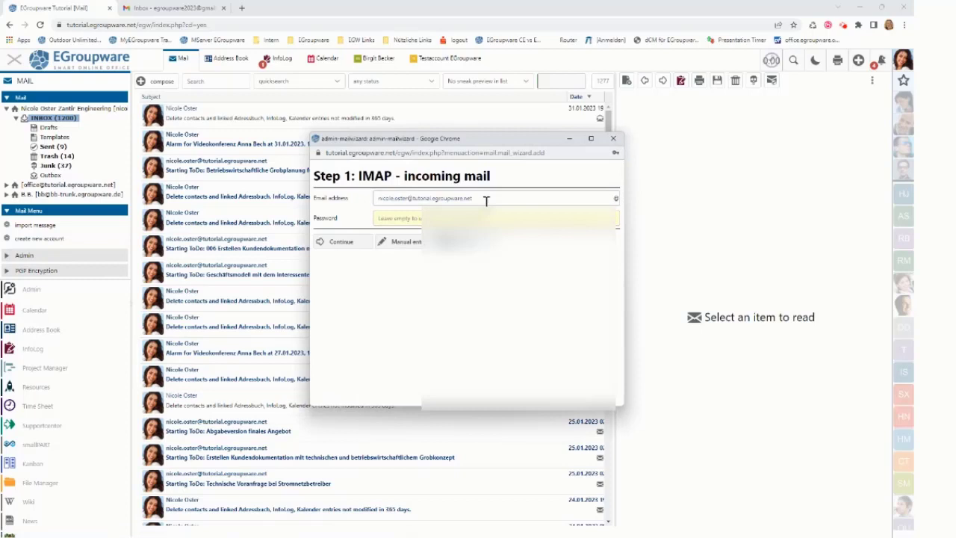
{"action": "triple_click", "coordinate": [486, 200]}
{"action": "key", "text": "ctrl+v"}
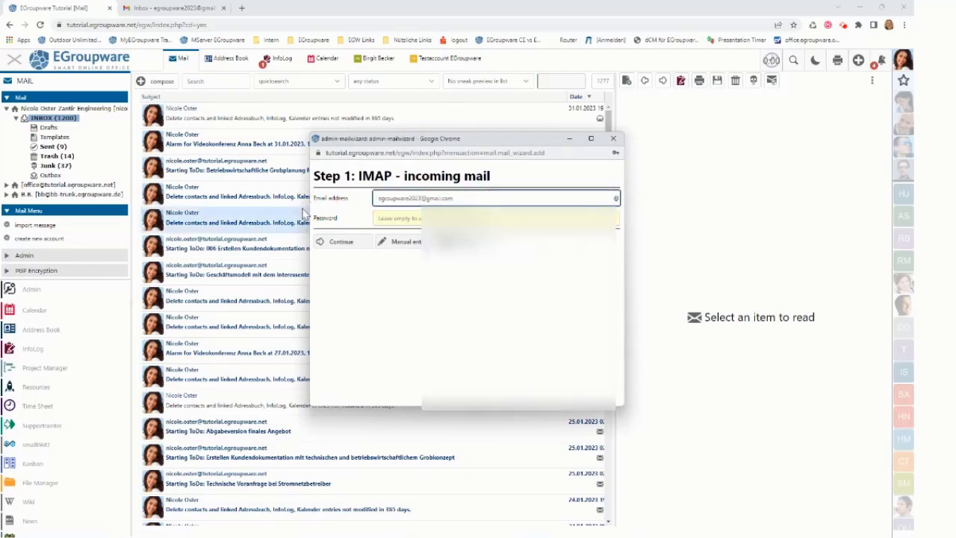
Sign in with the Gmail account and proceed to egroupware.org past the unverified-app warning.
{"action": "left_click", "coordinate": [341, 245]}
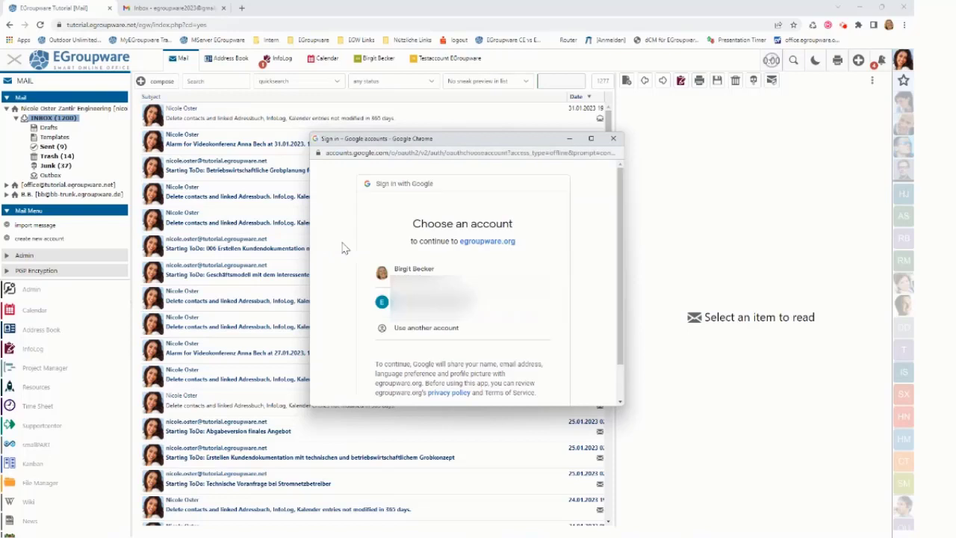
{"action": "left_click", "coordinate": [591, 139]}
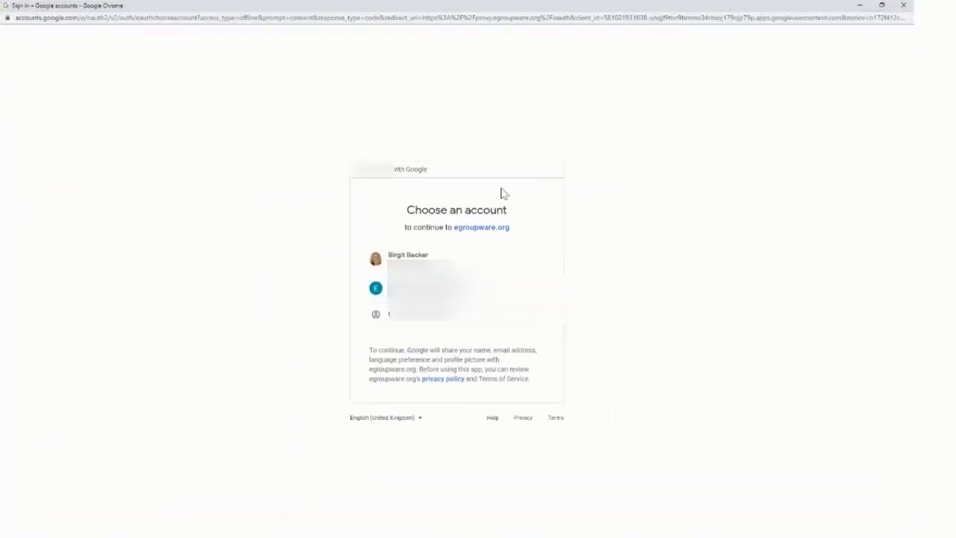
{"action": "left_click", "coordinate": [433, 288]}
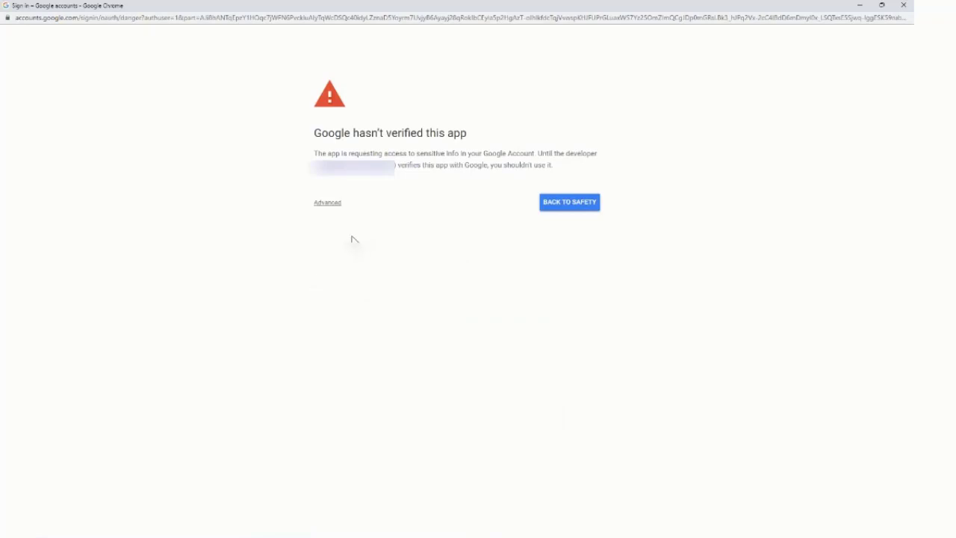
{"action": "left_click", "coordinate": [329, 203]}
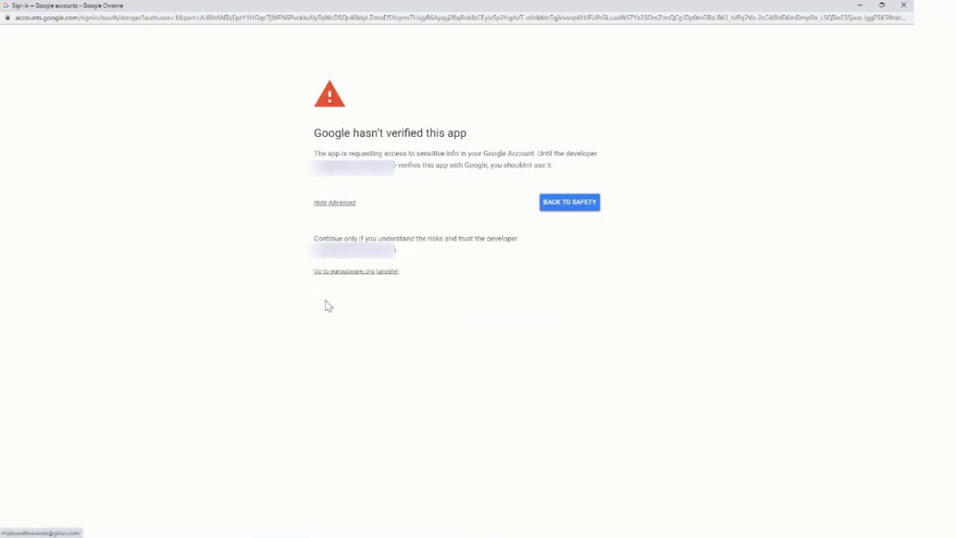
{"action": "left_click", "coordinate": [339, 273]}
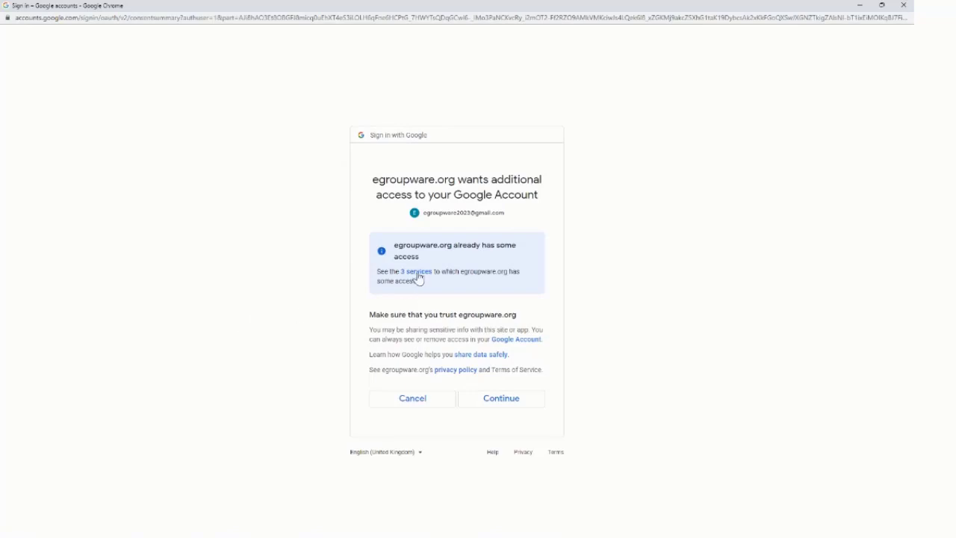
Review the 3 services egroupware.org can already access, then close the overview.
{"action": "left_click", "coordinate": [419, 280]}
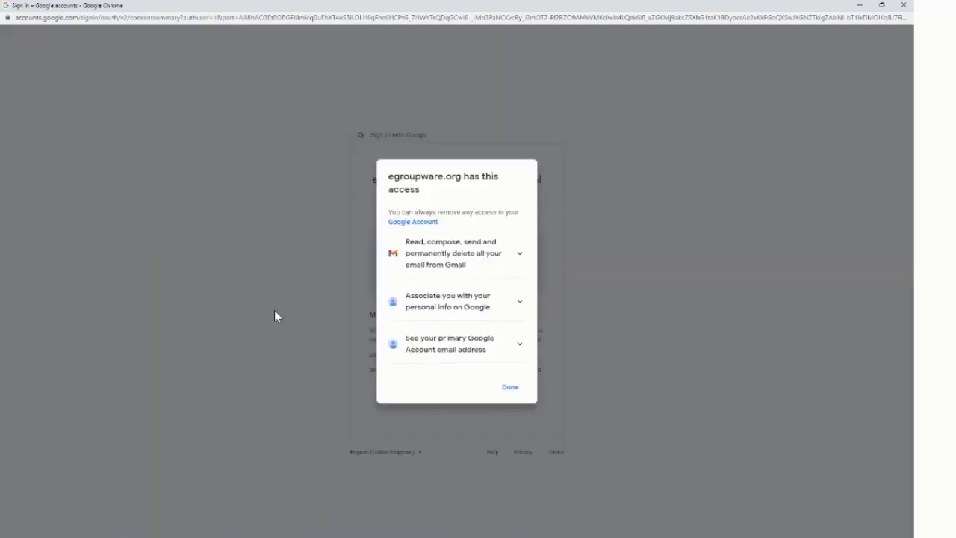
{"action": "left_click", "coordinate": [519, 303]}
{"action": "left_click", "coordinate": [519, 277]}
{"action": "left_click", "coordinate": [517, 255]}
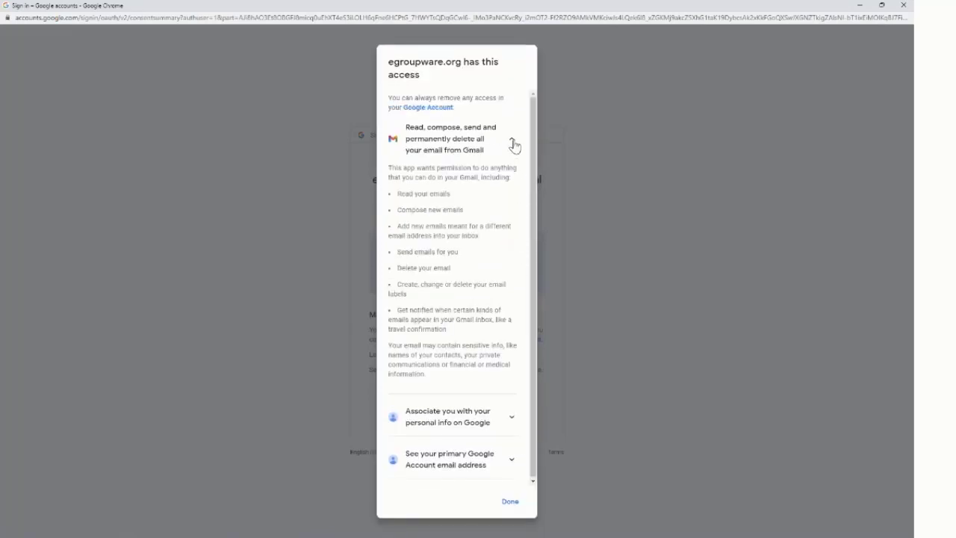
{"action": "left_click", "coordinate": [513, 143]}
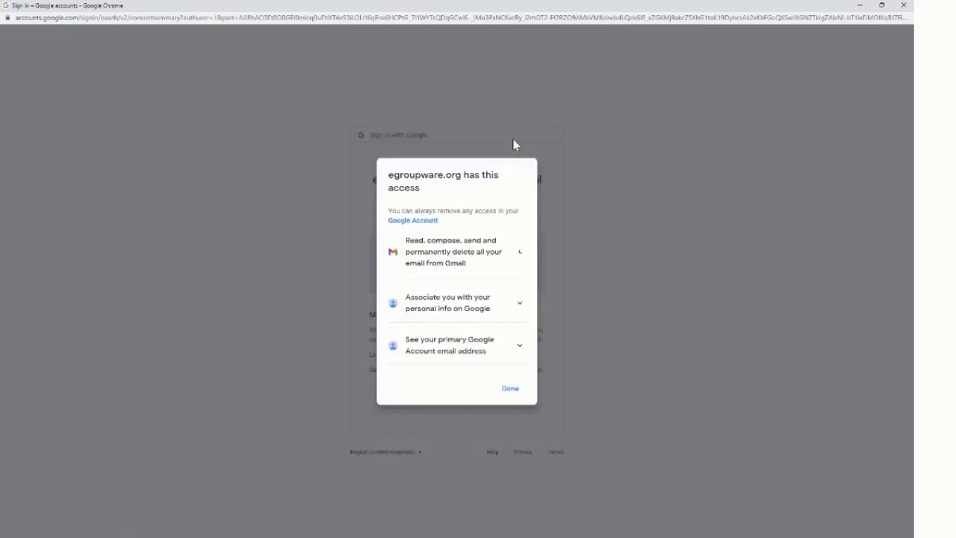
{"action": "left_click", "coordinate": [520, 347]}
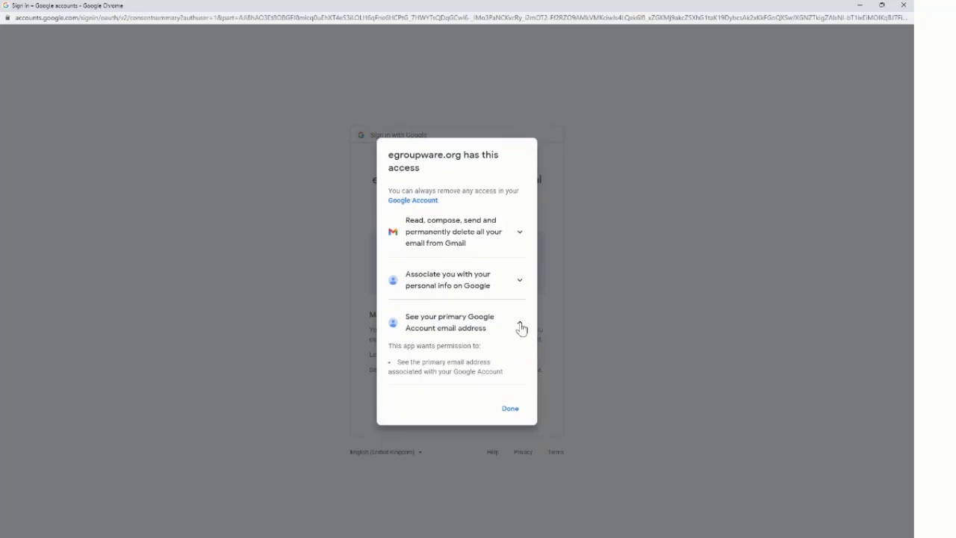
{"action": "left_click", "coordinate": [520, 326]}
{"action": "left_click", "coordinate": [511, 390]}
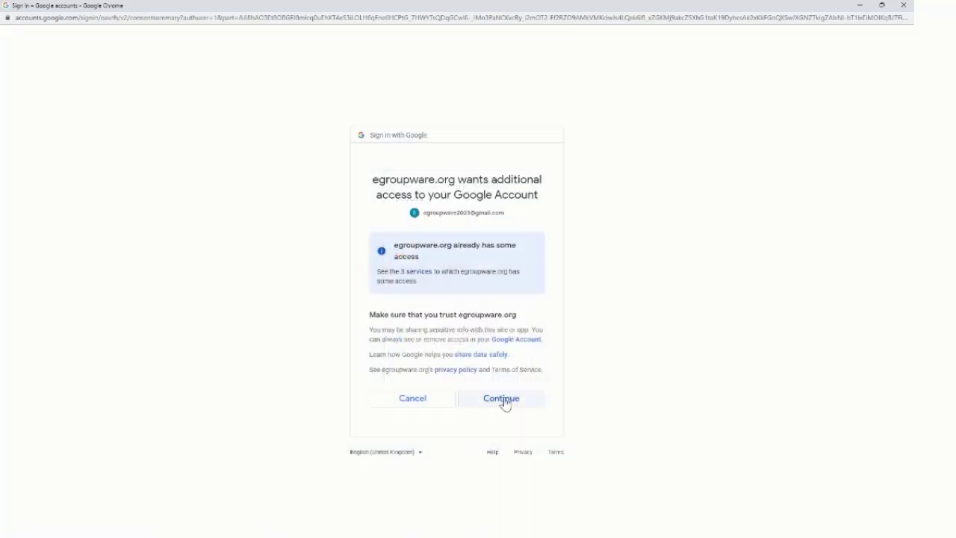
Grant egroupware.org the requested access and accept the suggested Gmail folder assignments.
{"action": "left_click", "coordinate": [497, 399]}
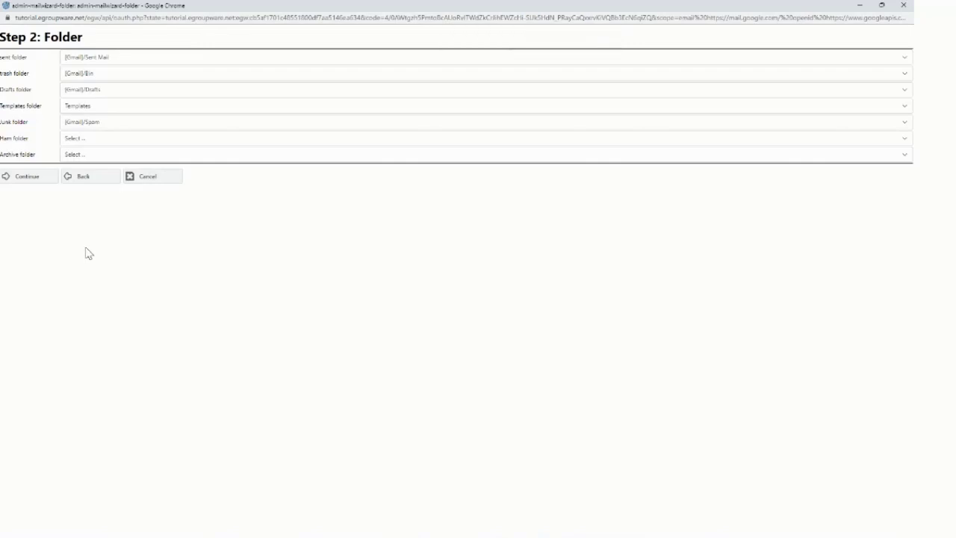
{"action": "left_click", "coordinate": [29, 181]}
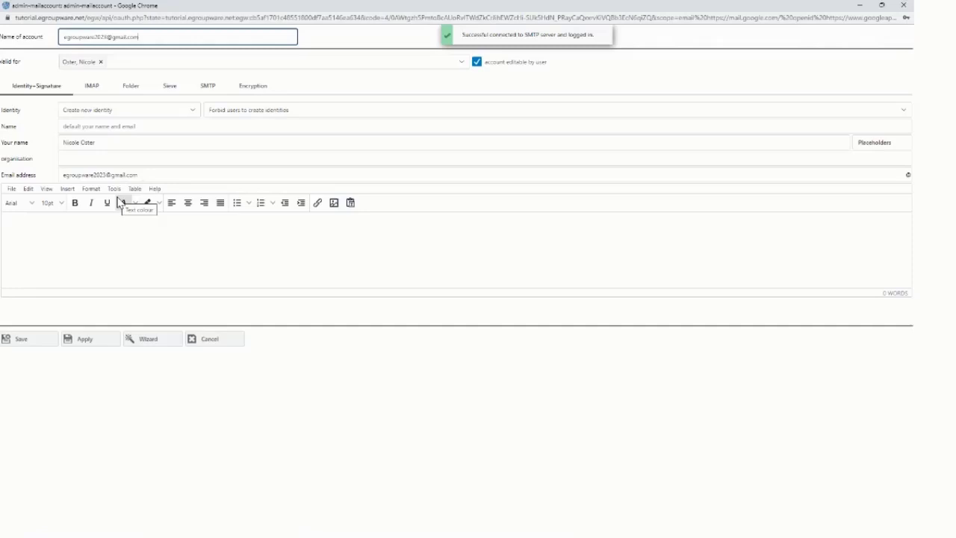
Set organisation to Egroupware GmbH, add signature 'Greetings from EGroupware' / 'Germany', and save.
{"action": "left_click", "coordinate": [81, 158]}
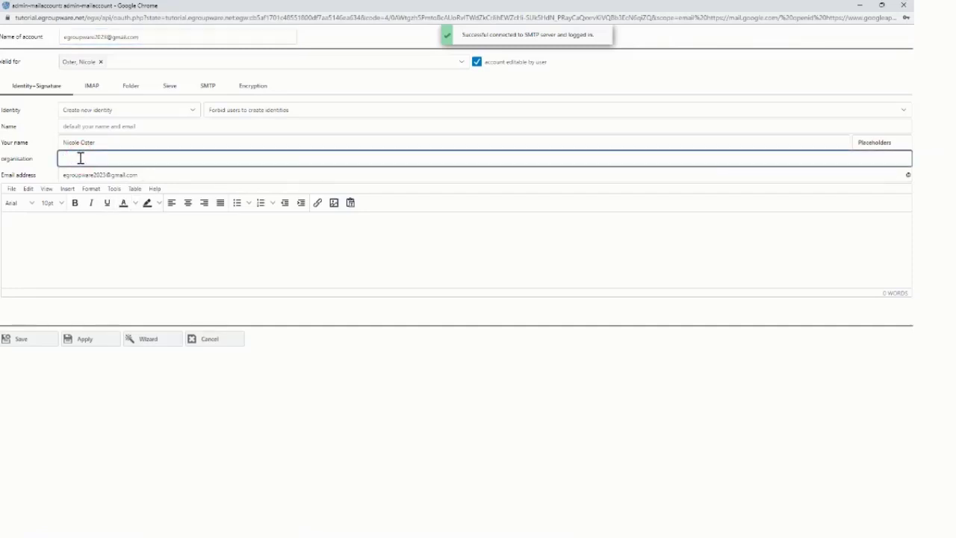
{"action": "type", "text": "tu"}
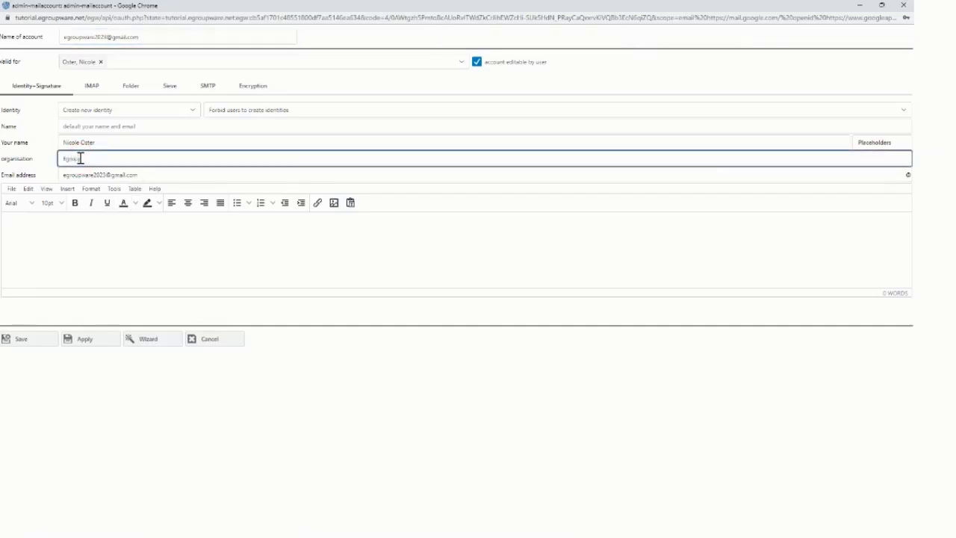
{"action": "type", "text": "roupware GmbH"}
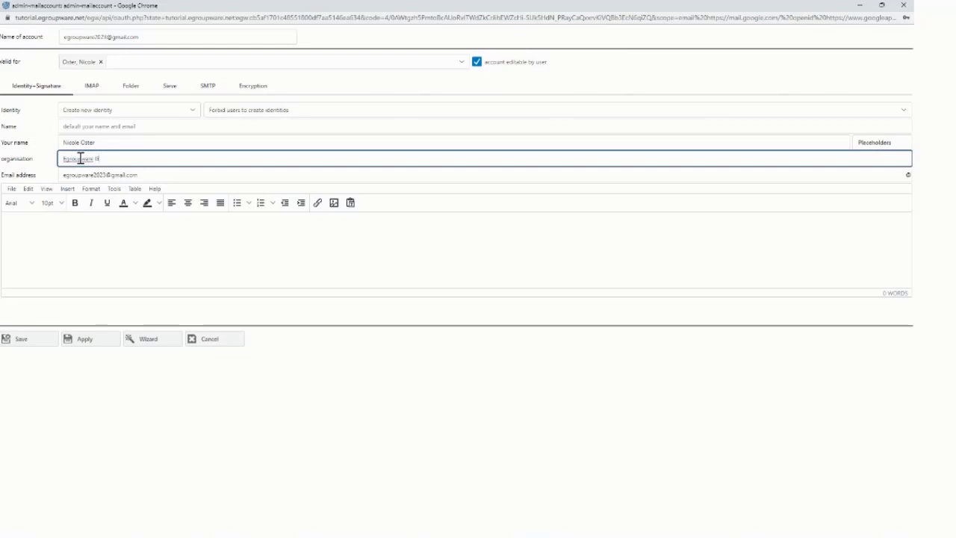
{"action": "left_click", "coordinate": [38, 228]}
{"action": "type", "text": "Greeting"}
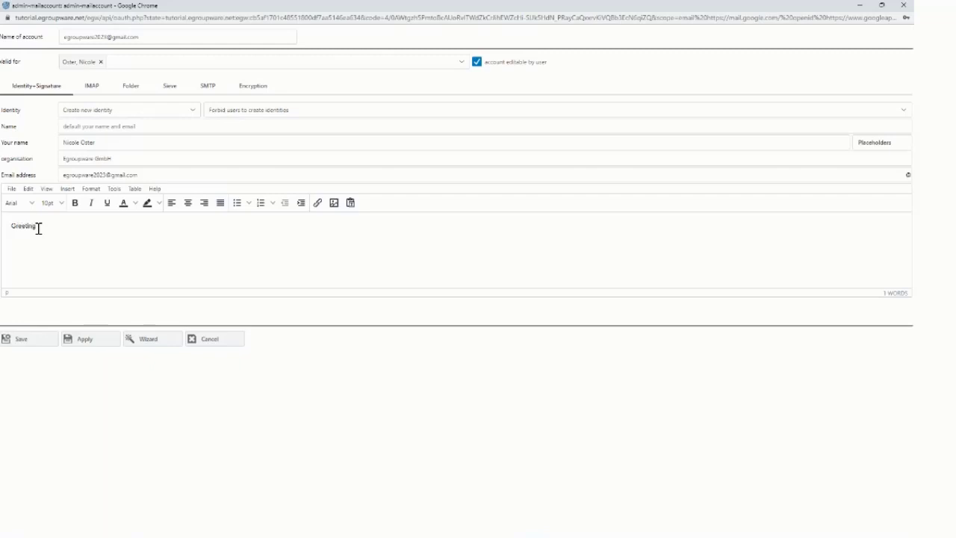
{"action": "type", "text": "s from EGroupware"}
{"action": "key", "text": "Return"}
{"action": "type", "text": "Germany"}
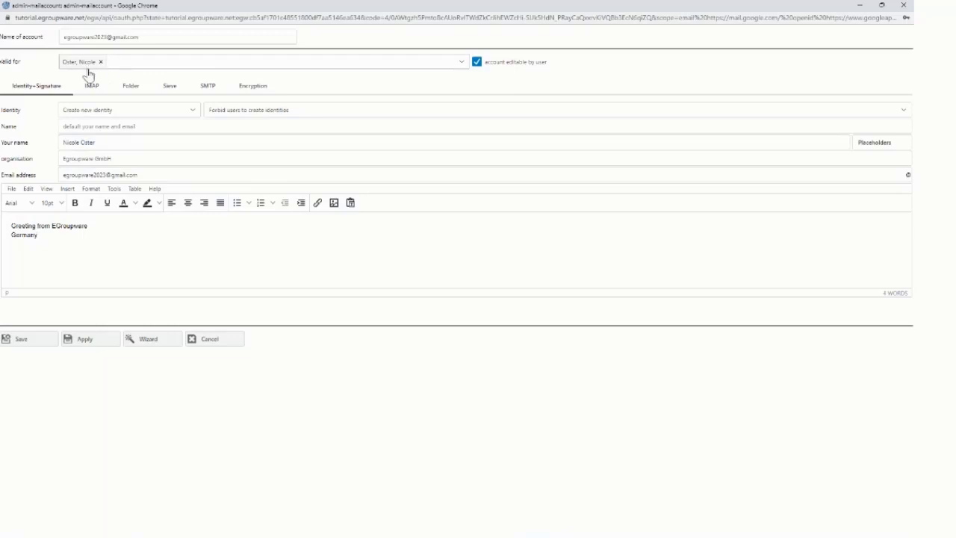
{"action": "left_click", "coordinate": [32, 344]}
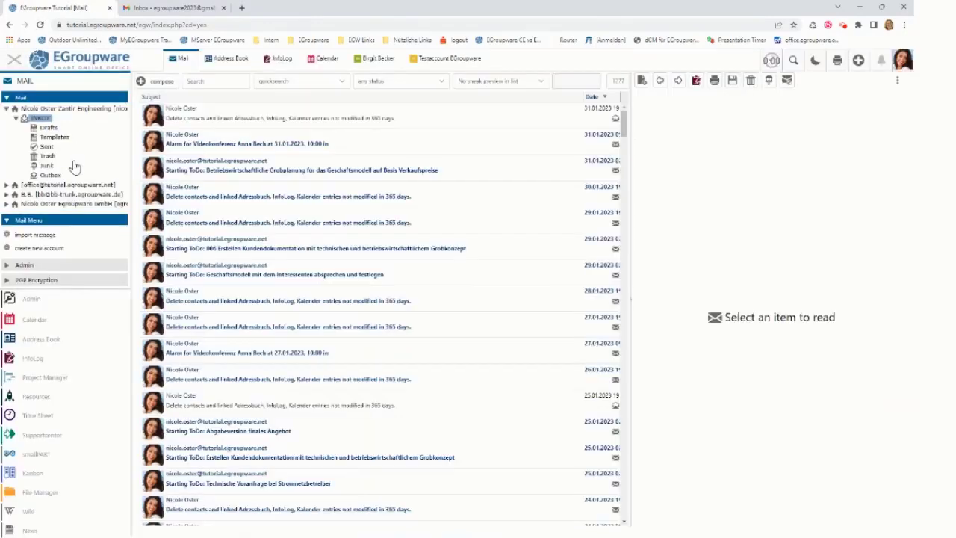
Collapse the first account, open the Gmail account's INBOX, and expand the [Gmail] folder.
{"action": "left_click", "coordinate": [6, 109]}
{"action": "left_click", "coordinate": [34, 138]}
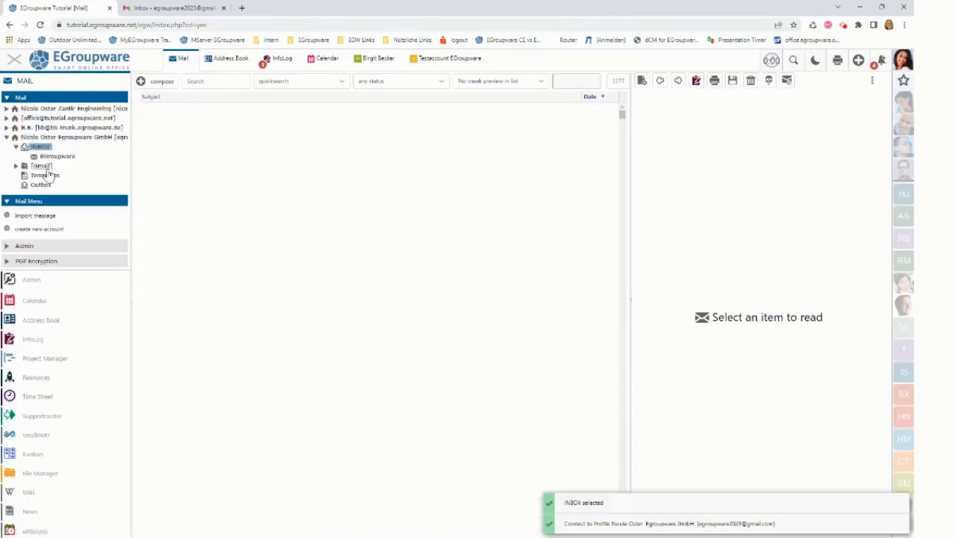
{"action": "left_click", "coordinate": [16, 166]}
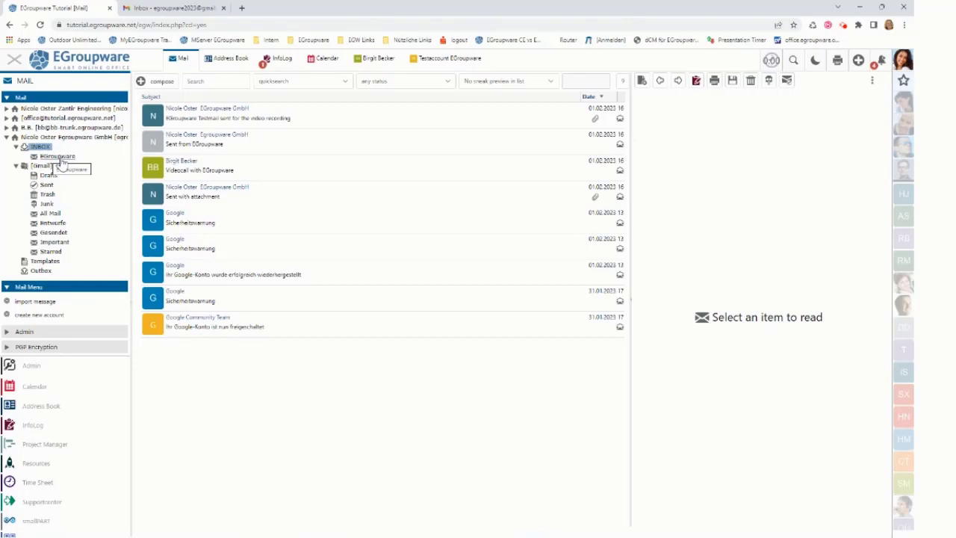
Show the Gmail web inbox with its full folder list via More.
{"action": "left_click", "coordinate": [167, 9]}
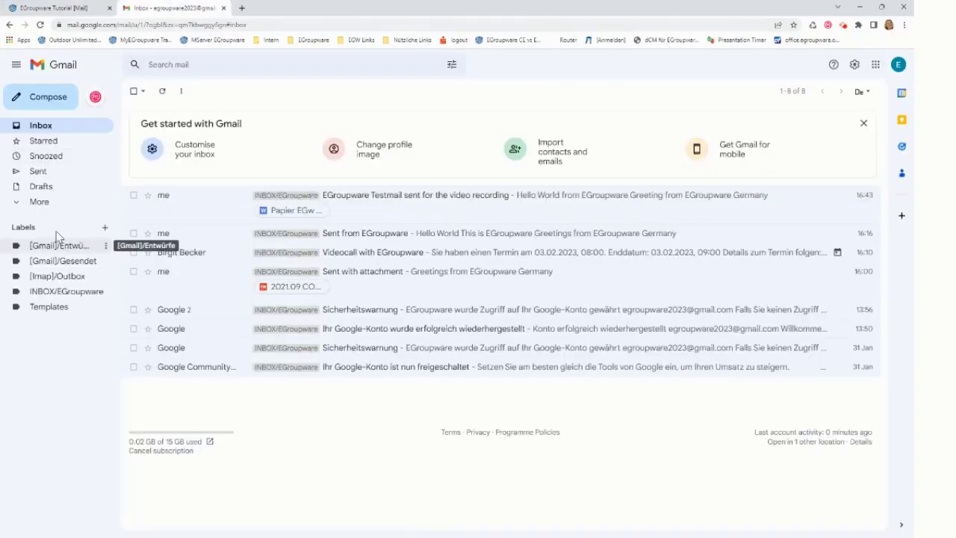
{"action": "left_click", "coordinate": [38, 203]}
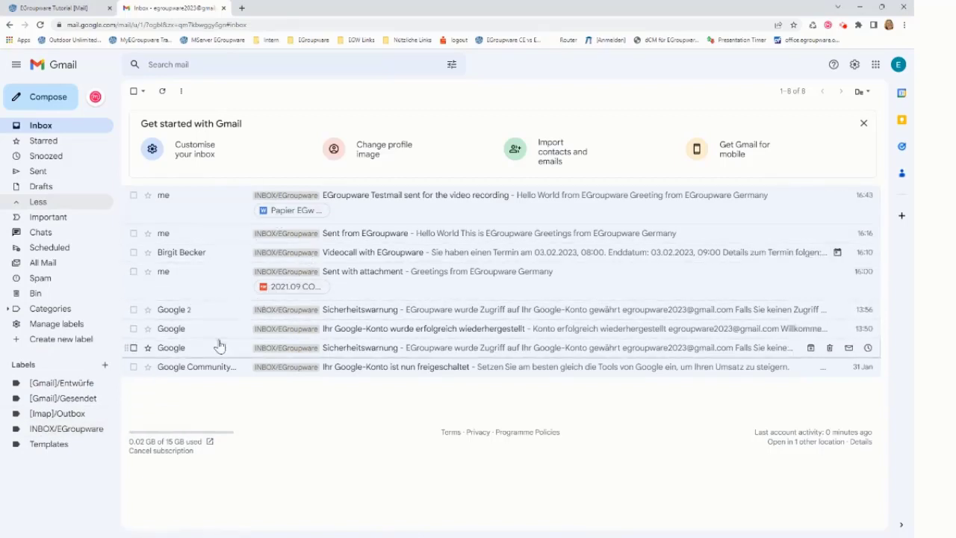
Reload the Gmail INBOX in EGroupware, select the Sicherheitswarnung mails, and resize the panes.
{"action": "left_click", "coordinate": [94, 11]}
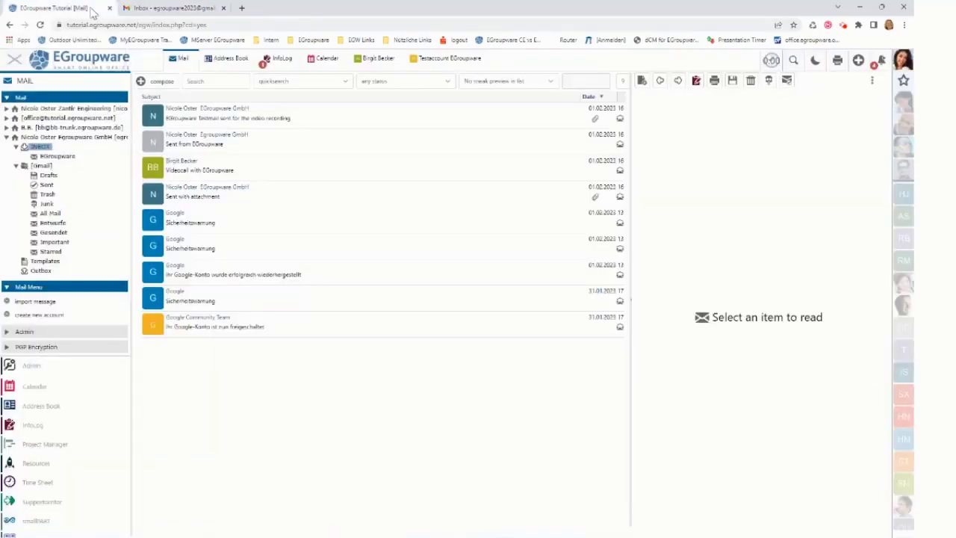
{"action": "left_click", "coordinate": [42, 147]}
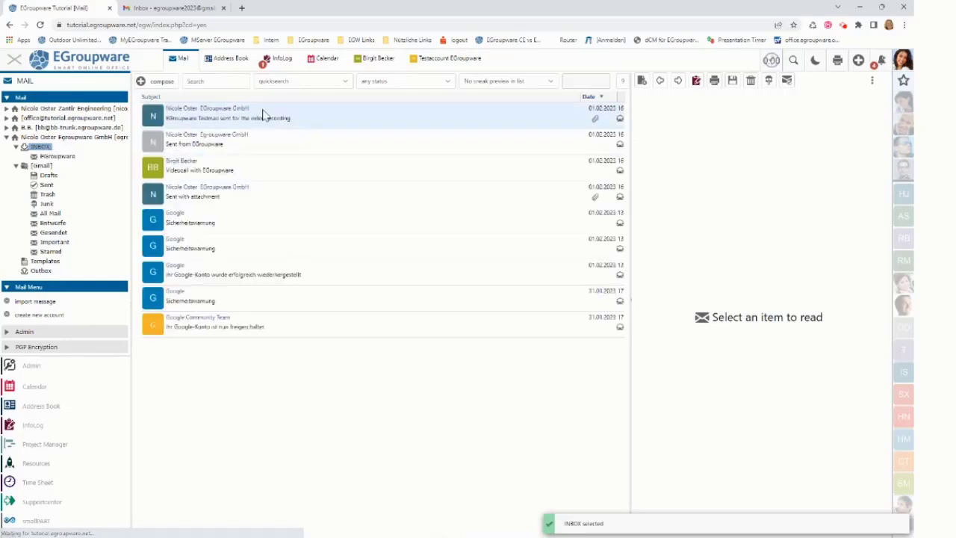
{"action": "left_click", "coordinate": [272, 275]}
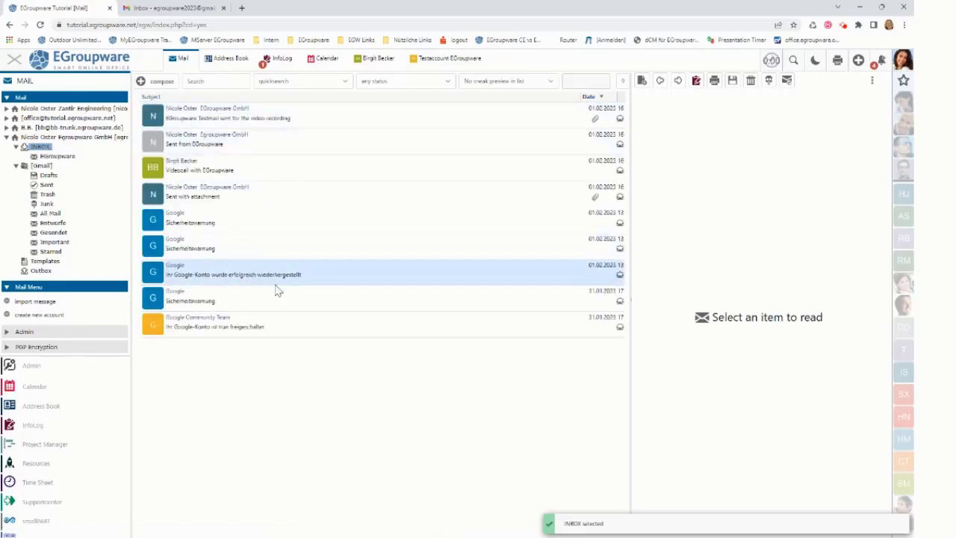
{"action": "left_click", "coordinate": [418, 247]}
{"action": "left_click_drag", "start_coordinate": [629, 241], "coordinate": [565, 241]}
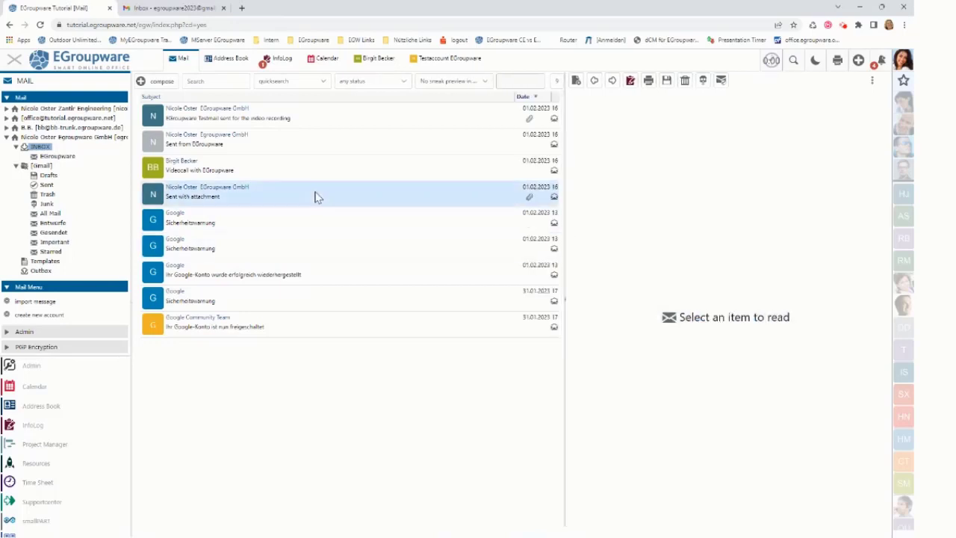
Preview the test, Sent from EGroupware and Videocall mails, then view Sent with attachment in a popup.
{"action": "left_click", "coordinate": [292, 117]}
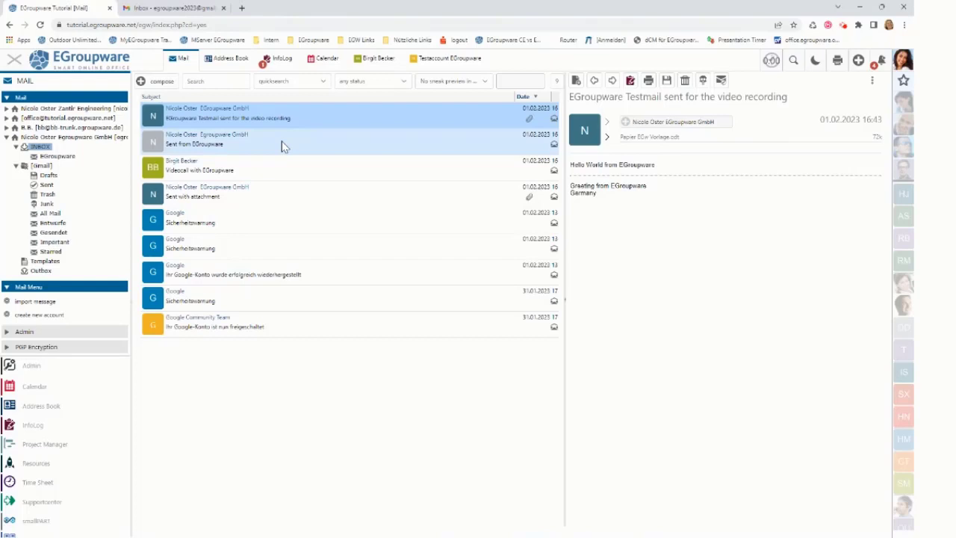
{"action": "left_click", "coordinate": [282, 141]}
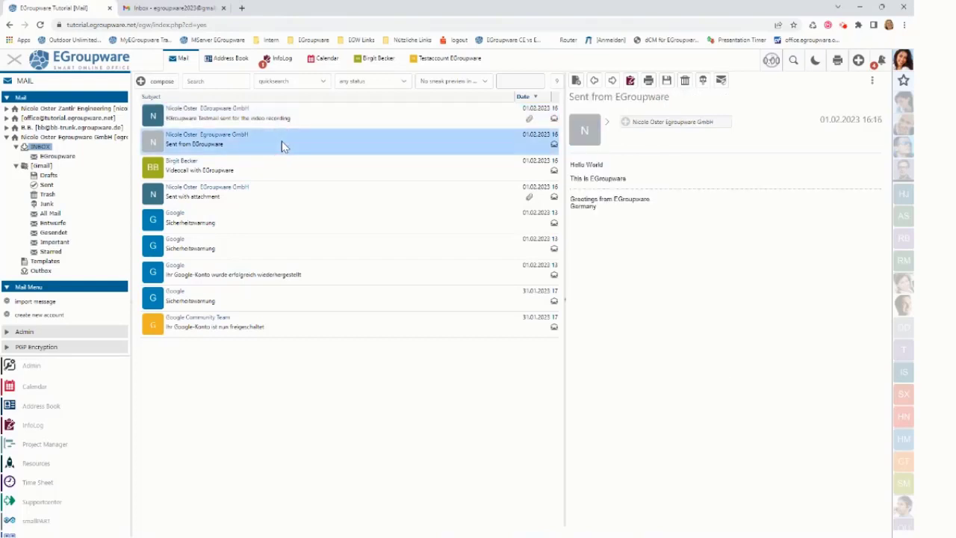
{"action": "left_click", "coordinate": [274, 168]}
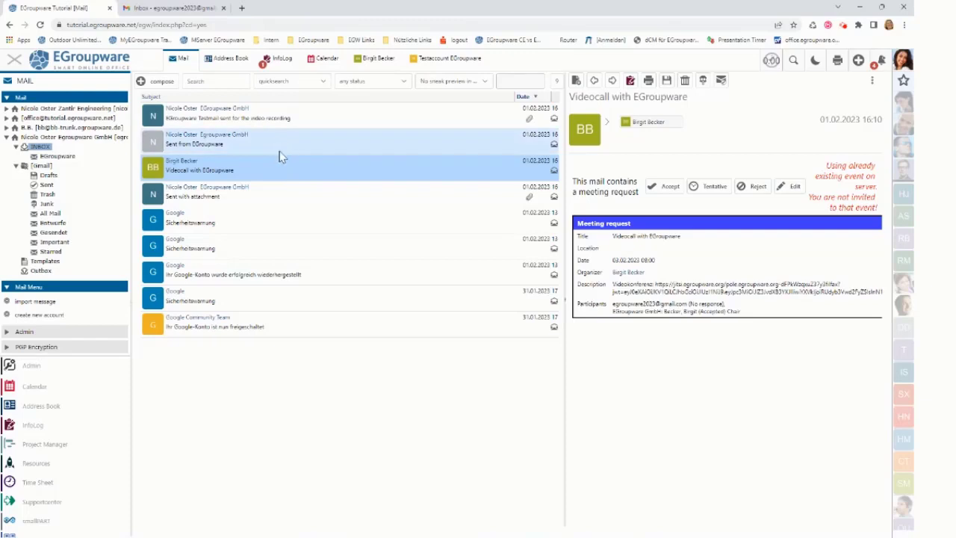
{"action": "double_click", "coordinate": [269, 196]}
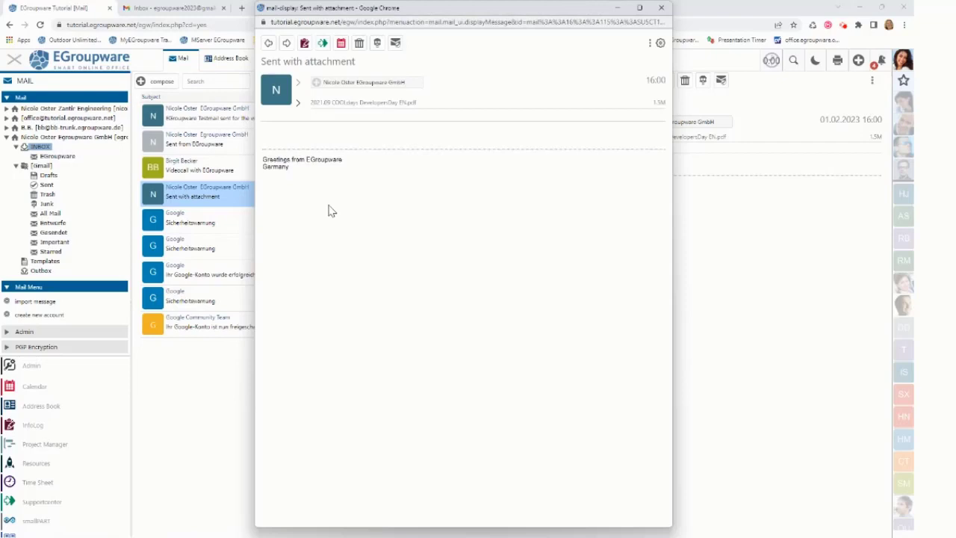
{"action": "mouse_move", "coordinate": [331, 109]}
{"action": "left_click", "coordinate": [662, 11]}
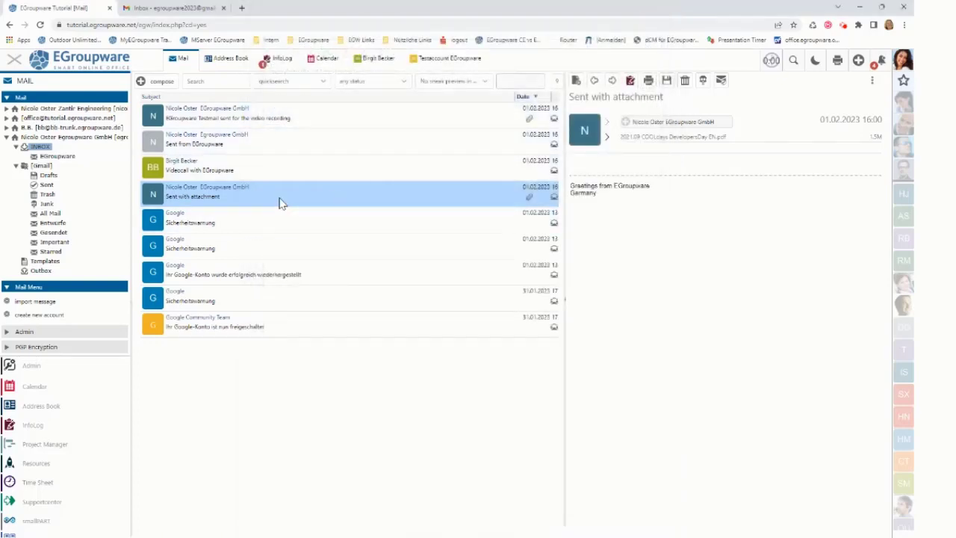
Open EGroupware Testmail, Sent from EGroupware, Videocall and Sent with attachment in Gmail, then return to EGroupware.
{"action": "left_click", "coordinate": [195, 11]}
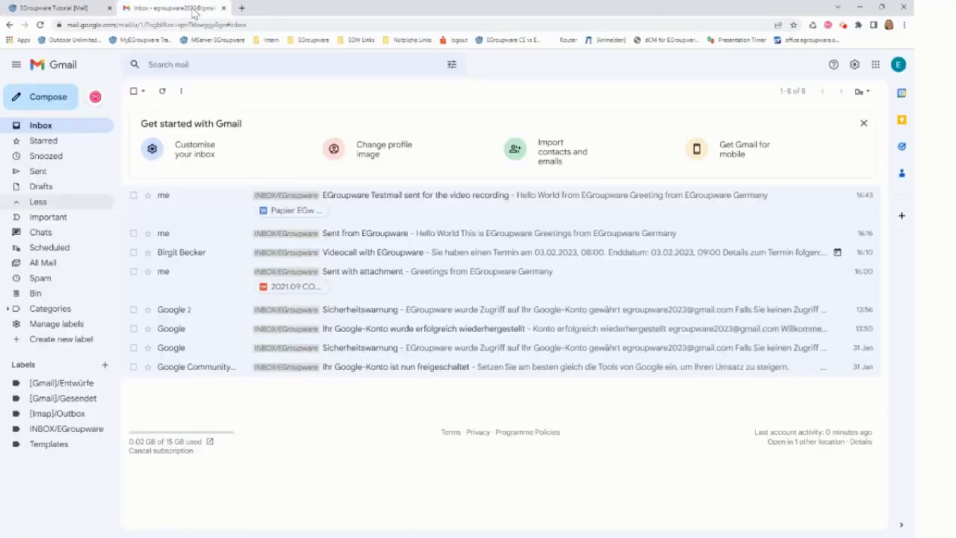
{"action": "left_click", "coordinate": [198, 209]}
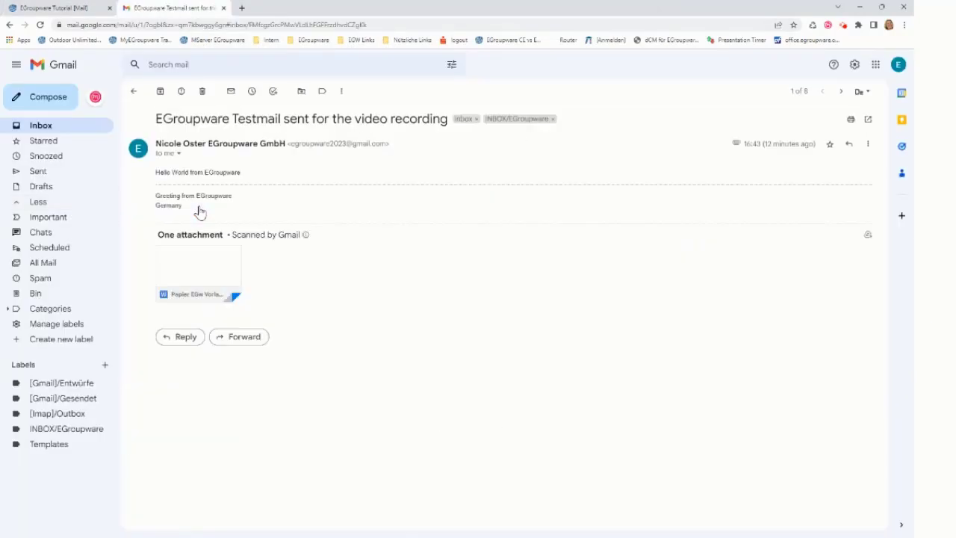
{"action": "left_click", "coordinate": [70, 126]}
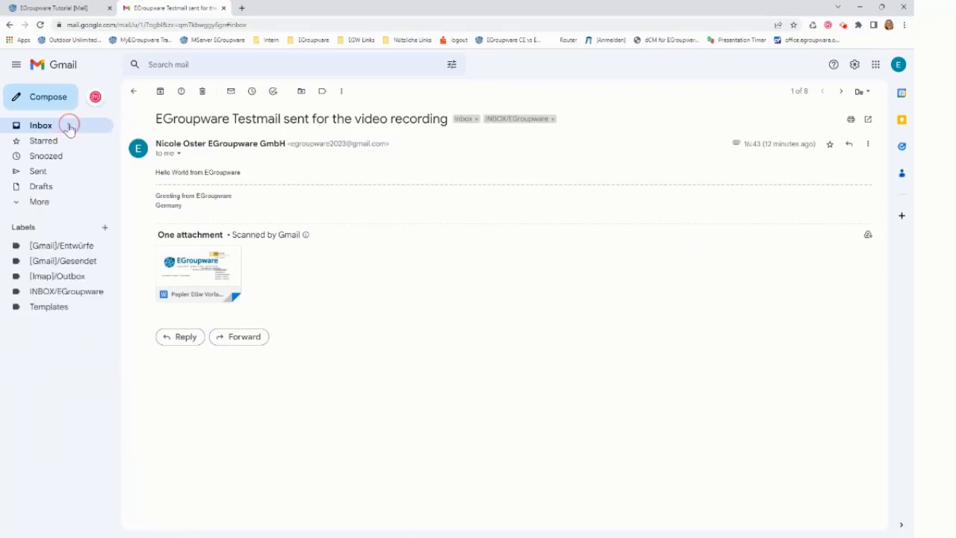
{"action": "left_click", "coordinate": [193, 238]}
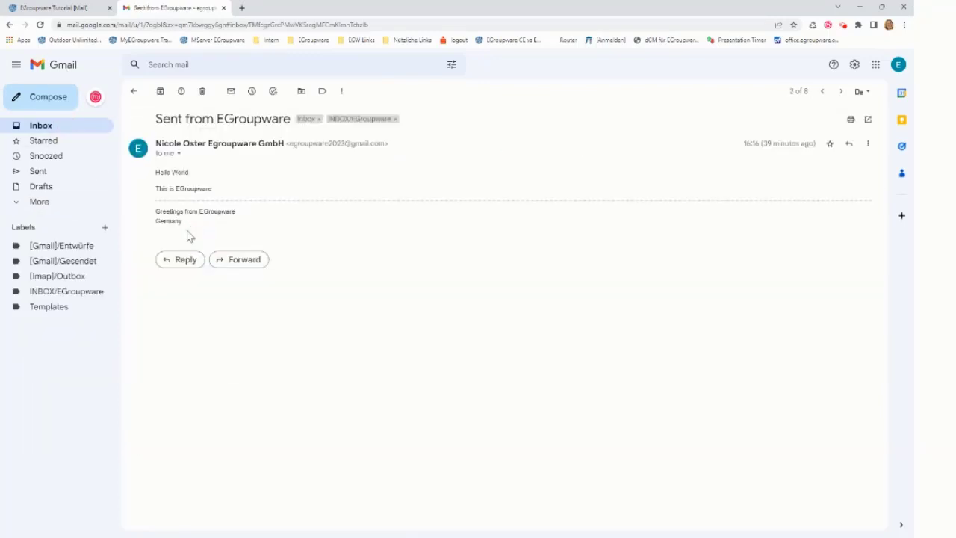
{"action": "left_click", "coordinate": [54, 128]}
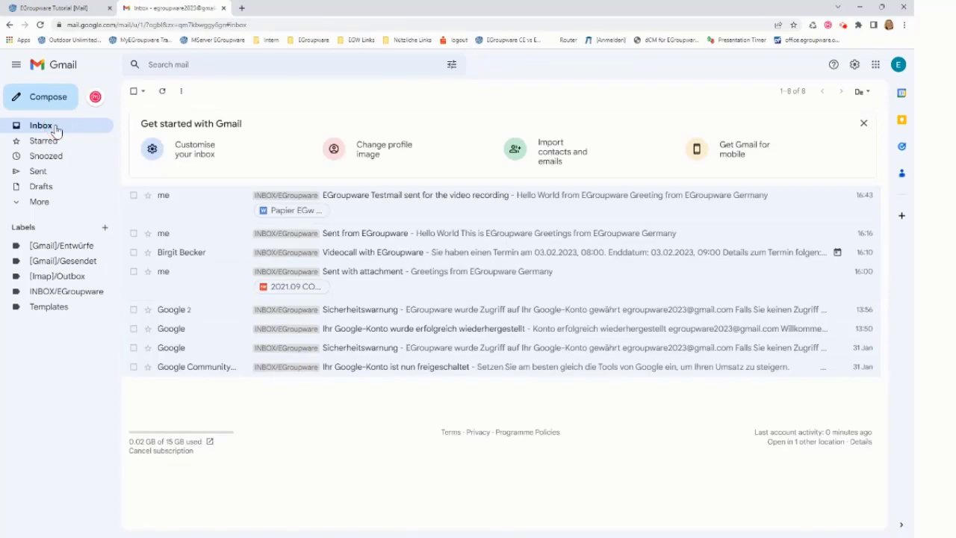
{"action": "left_click", "coordinate": [214, 257]}
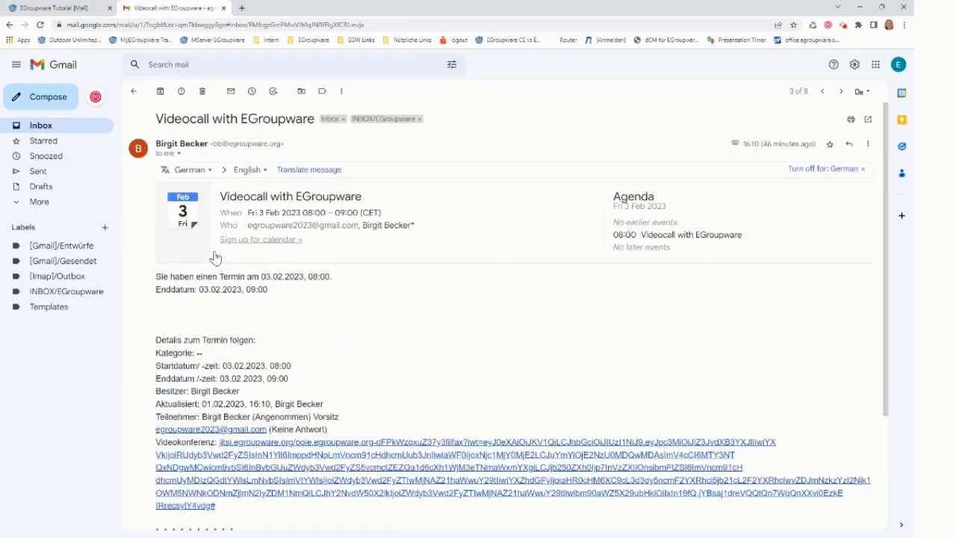
{"action": "left_click", "coordinate": [69, 132]}
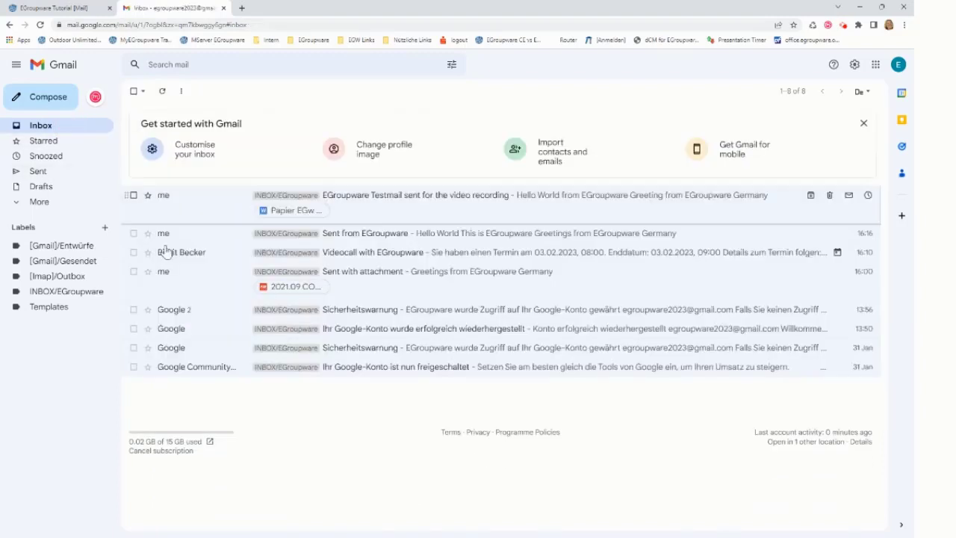
{"action": "left_click", "coordinate": [188, 277]}
{"action": "mouse_move", "coordinate": [188, 278]}
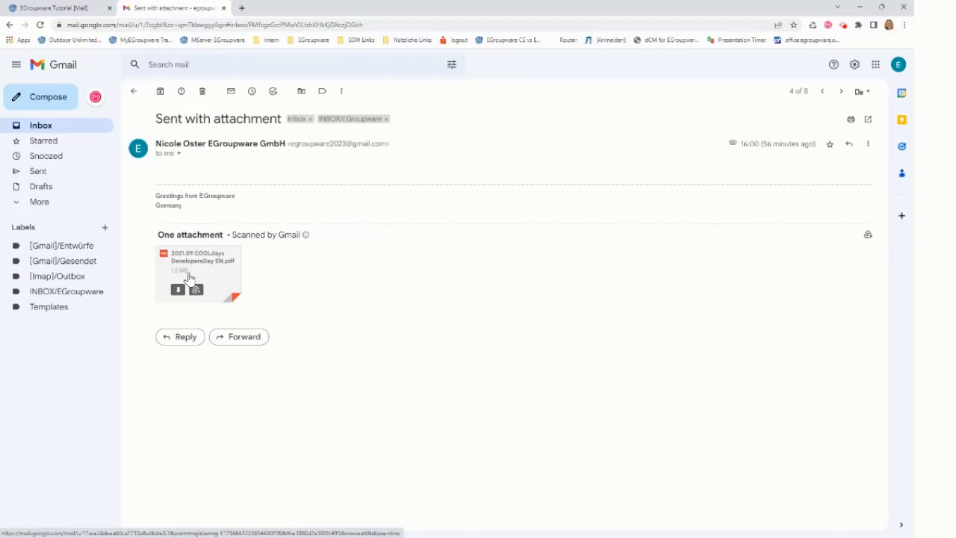
{"action": "left_click", "coordinate": [91, 11]}
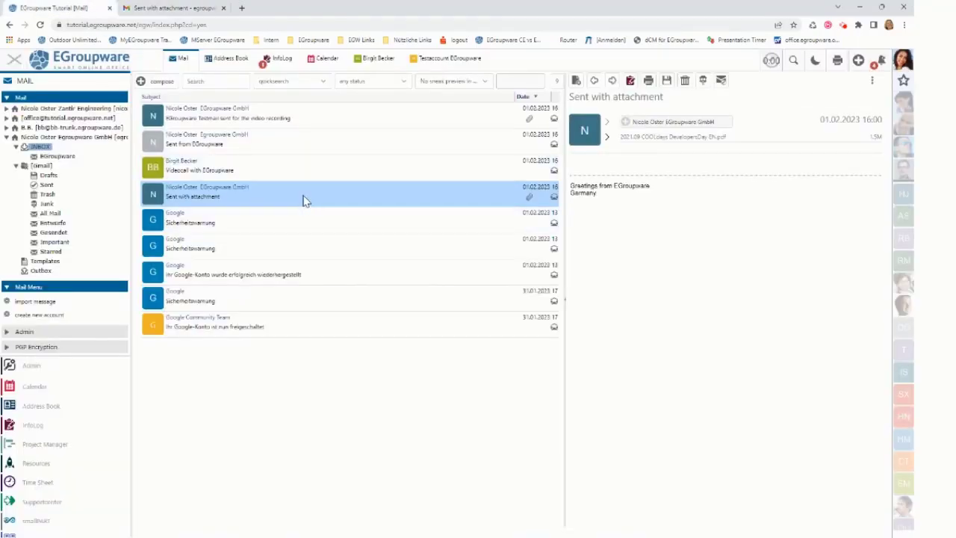
Send a mail to the own Gmail address: subject 'Sent EGroupware mail with gmail Oauth', body 'Hallo from Egroupware'.
{"action": "left_click", "coordinate": [164, 83]}
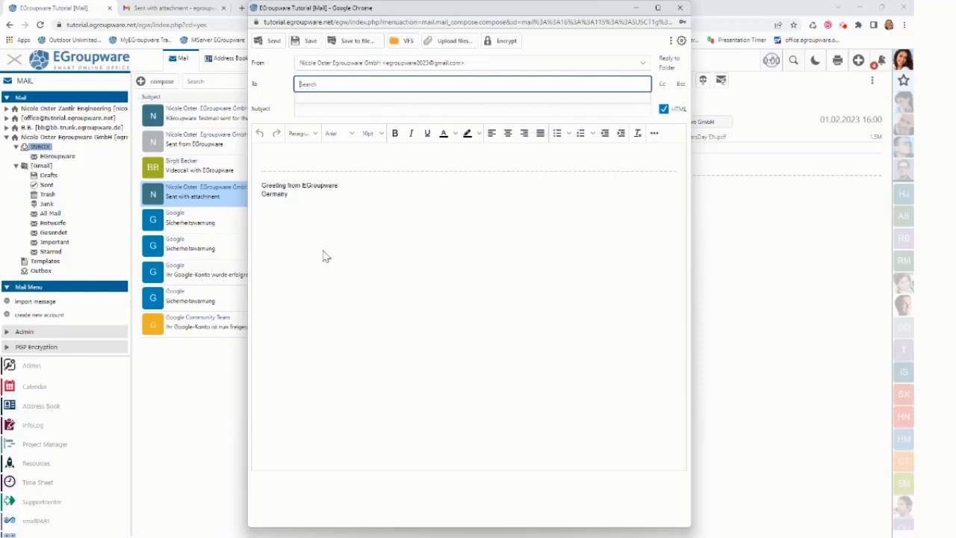
{"action": "key", "text": "ctrl+v"}
{"action": "key", "text": "Return"}
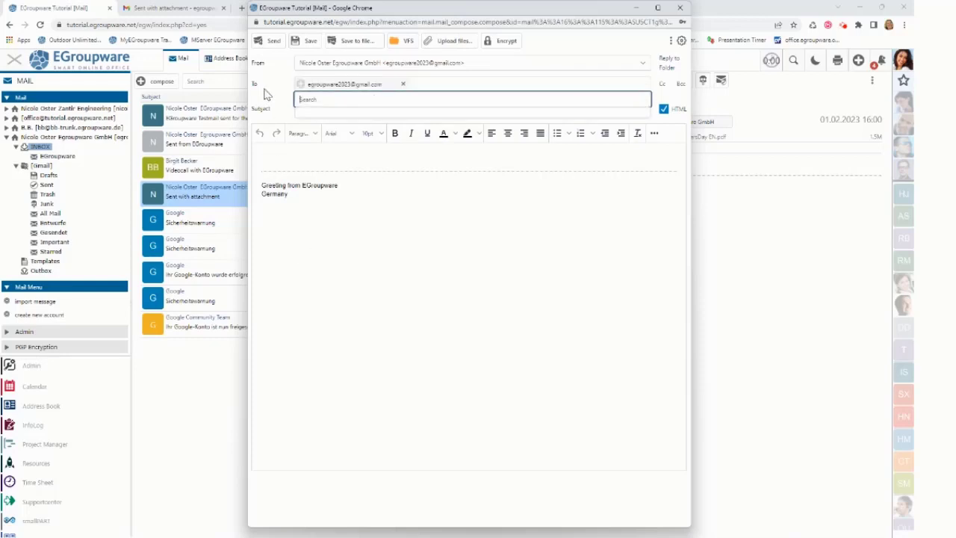
{"action": "left_click", "coordinate": [301, 114]}
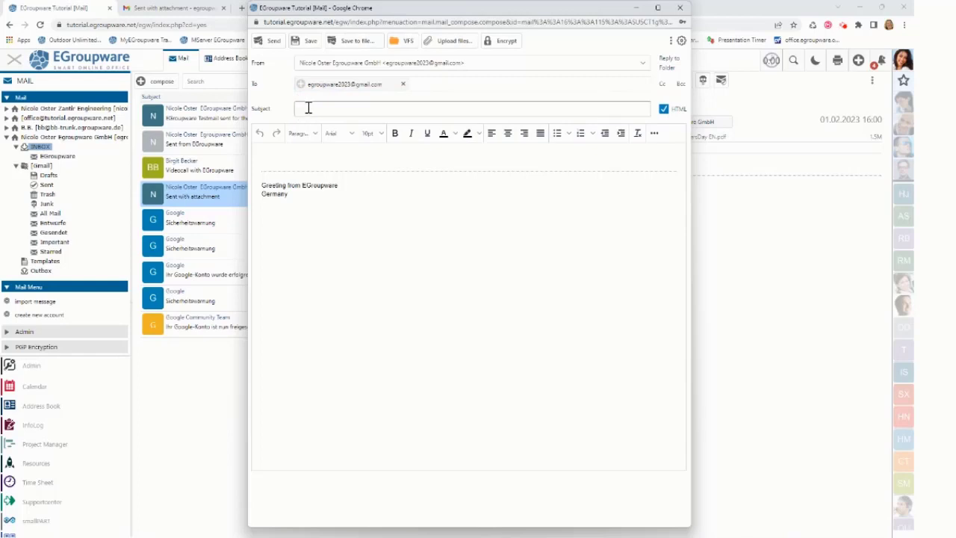
{"action": "left_click", "coordinate": [306, 108]}
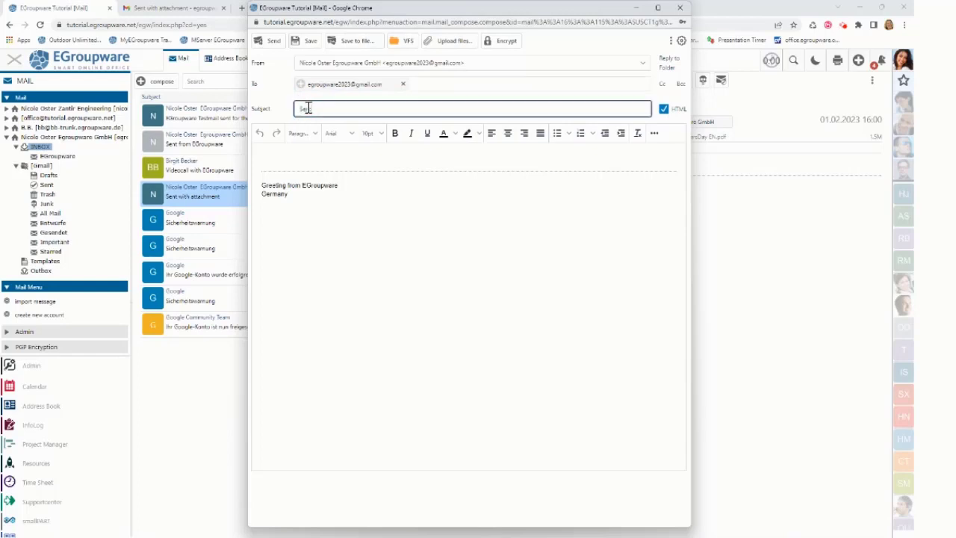
{"action": "type", "text": "Sent EGro"}
{"action": "type", "text": "upware"}
{"action": "type", "text": " re"}
{"action": "type", "text": "il with gma"}
{"action": "type", "text": "il Oauth"}
{"action": "left_click", "coordinate": [276, 157]}
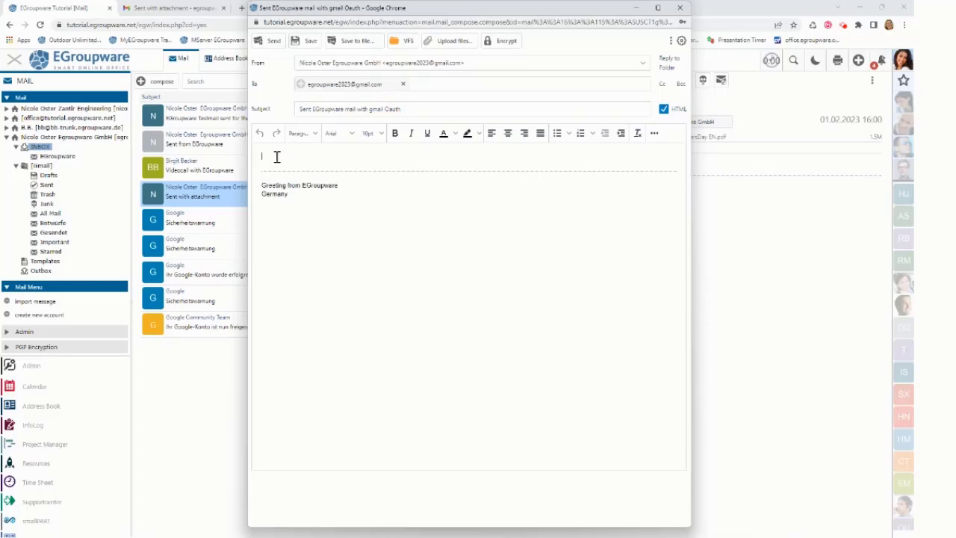
{"action": "type", "text": "Hal"}
{"action": "type", "text": "lo from Eg"}
{"action": "type", "text": "roupware"}
{"action": "left_click", "coordinate": [273, 43]}
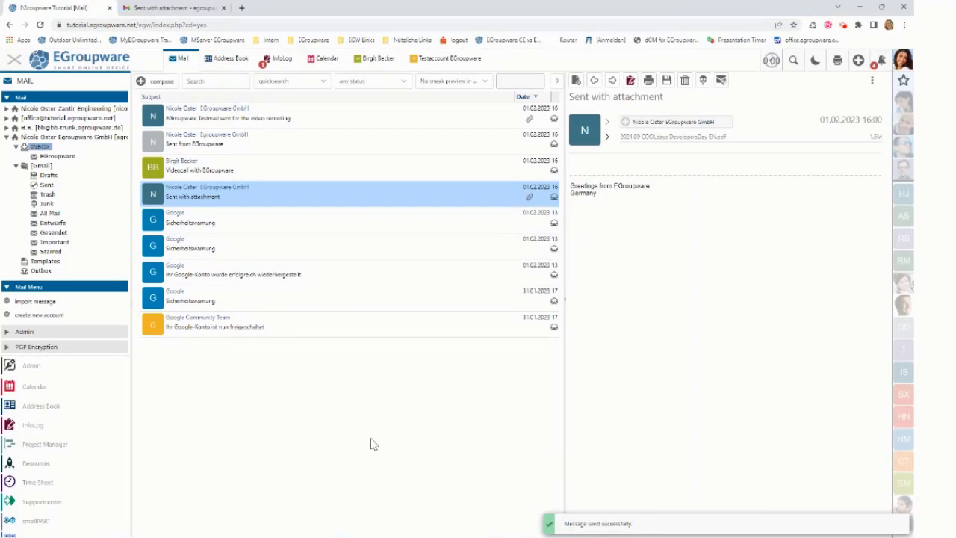
Check the new mail in Sent Mail, then confirm it arrived in the INBOX.
{"action": "left_click", "coordinate": [47, 187]}
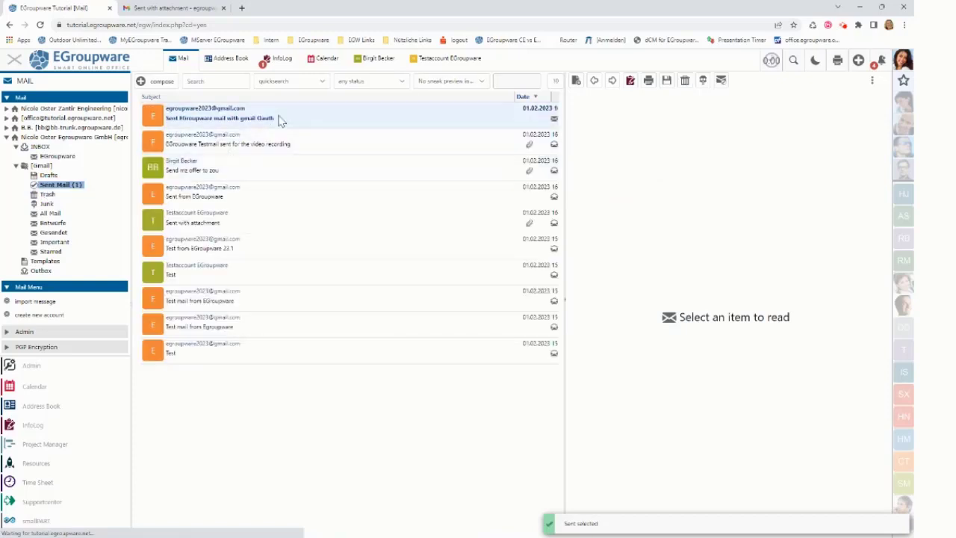
{"action": "left_click", "coordinate": [280, 119]}
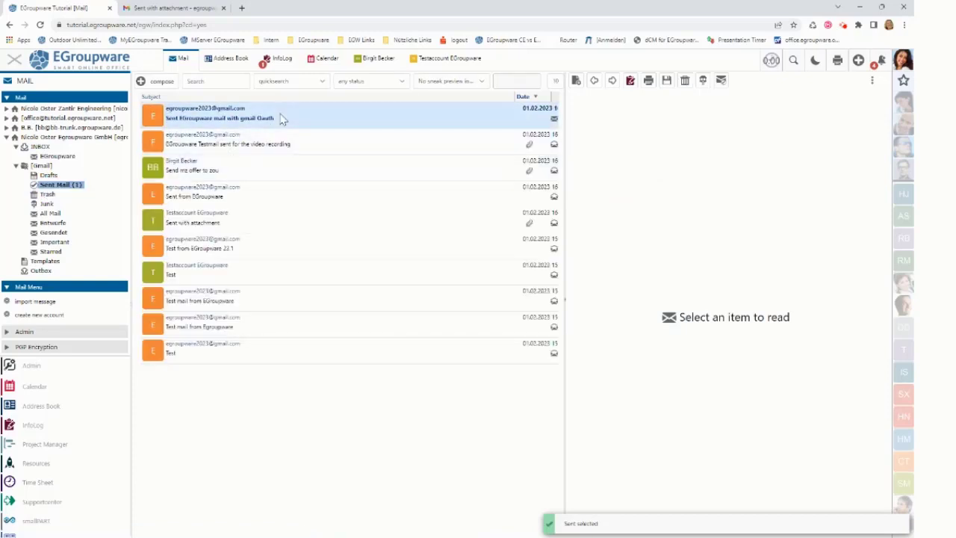
{"action": "left_click", "coordinate": [41, 148]}
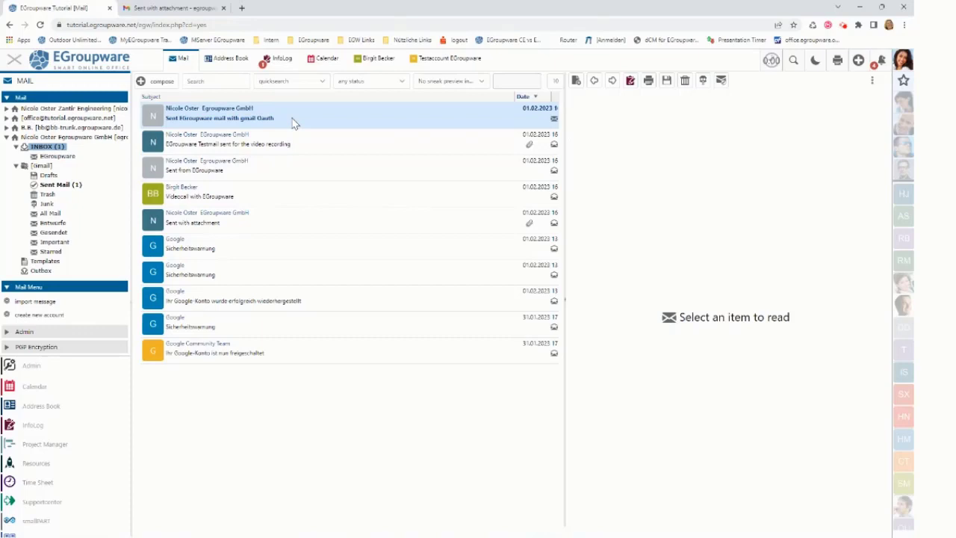
In Gmail, find the 'Sent EGroupware mail with gmail Oauth' message in Sent mail and at the top of the inbox.
{"action": "left_click", "coordinate": [196, 12]}
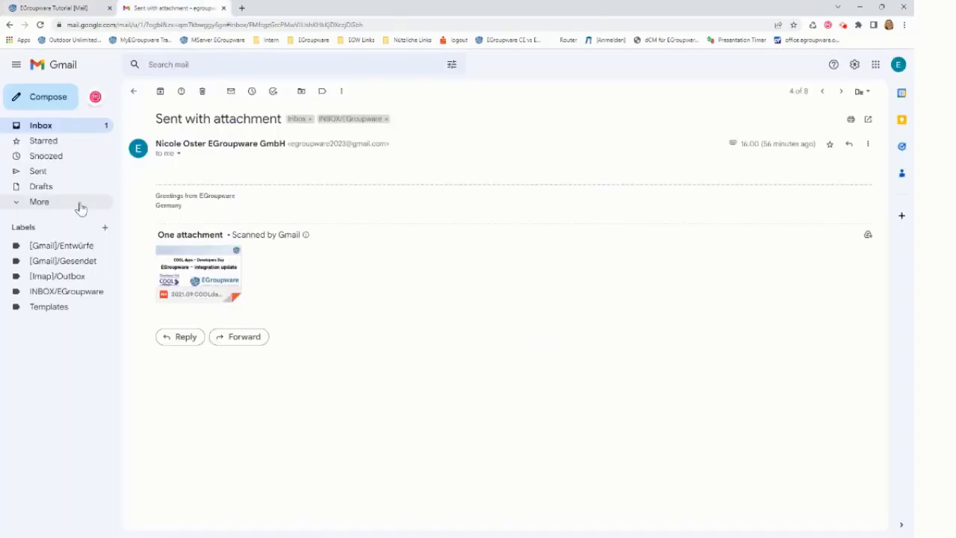
{"action": "left_click", "coordinate": [42, 172]}
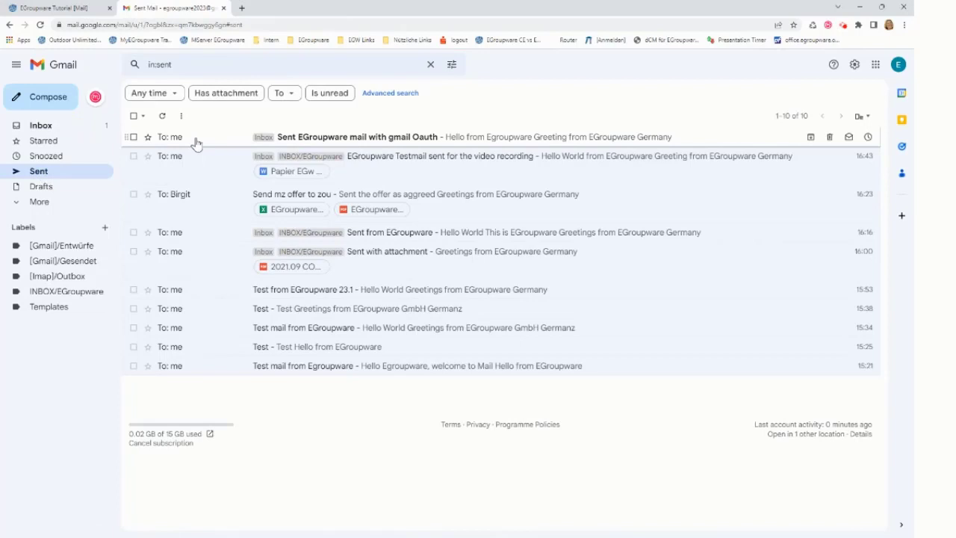
{"action": "left_click", "coordinate": [47, 131]}
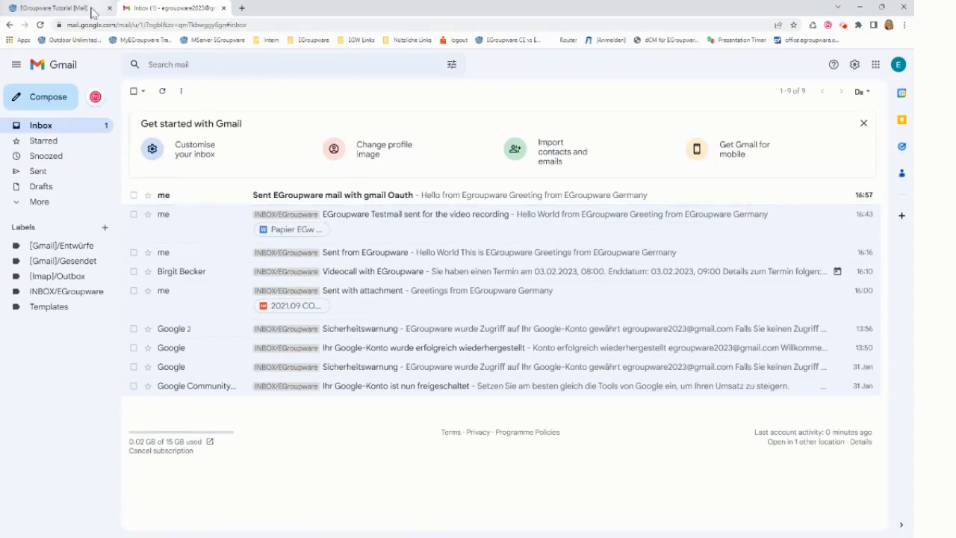
Back in EGroupware, add a folder named 'Testfolder' under INBOX and open the new, empty folder.
{"action": "left_click", "coordinate": [60, 7]}
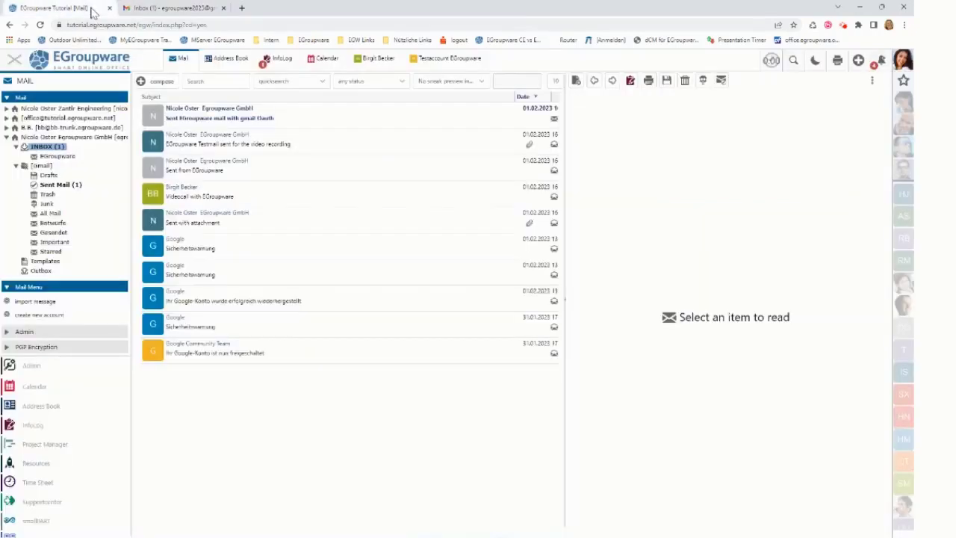
{"action": "right_click", "coordinate": [58, 149]}
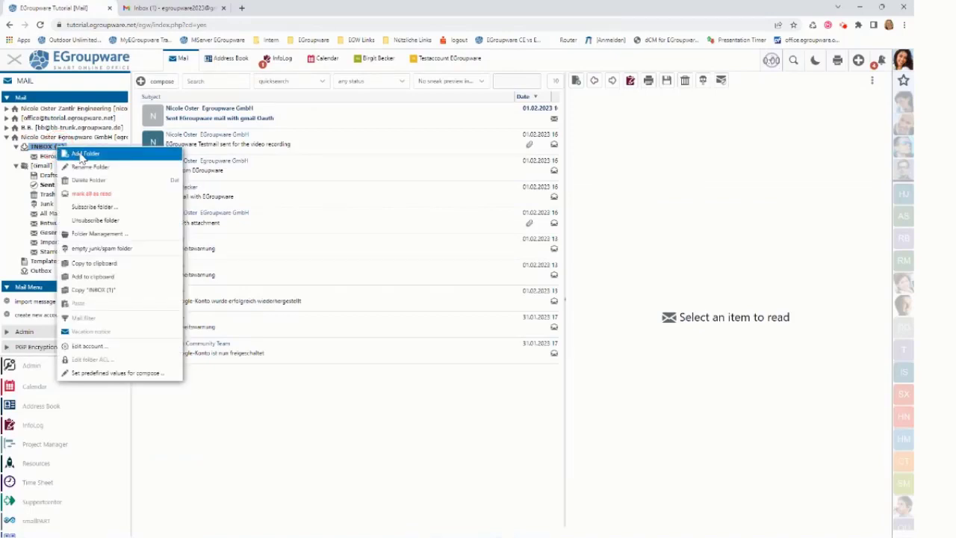
{"action": "left_click", "coordinate": [82, 154]}
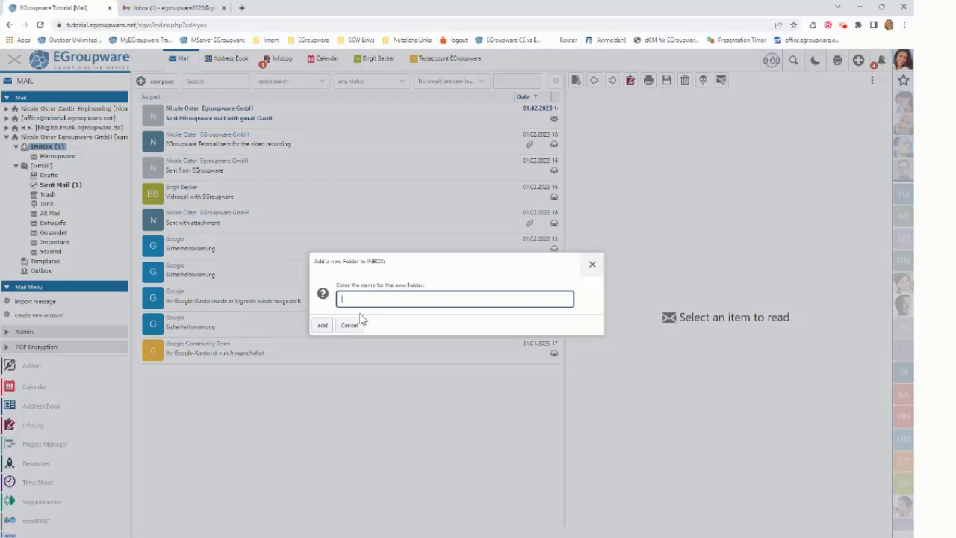
{"action": "type", "text": "Testfolder"}
{"action": "left_click", "coordinate": [322, 325]}
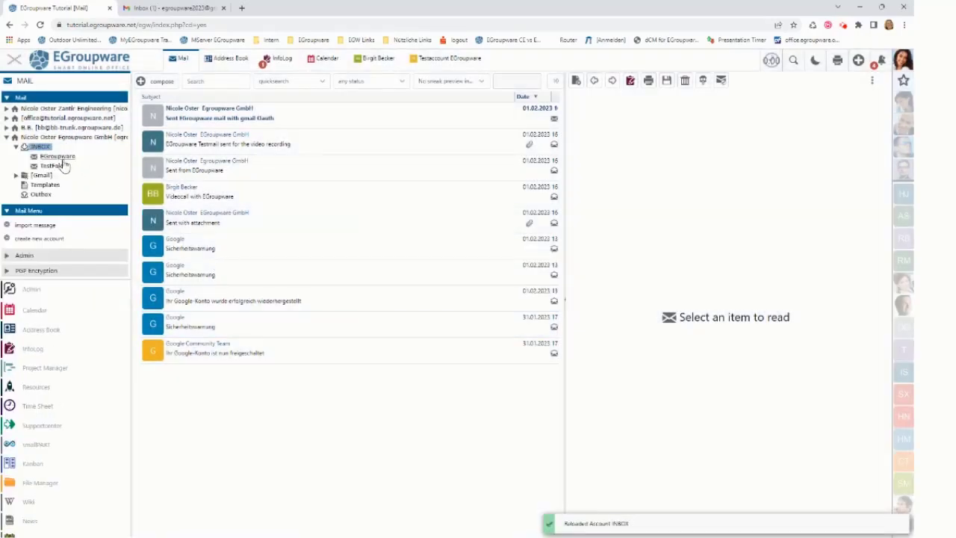
{"action": "left_click", "coordinate": [58, 166]}
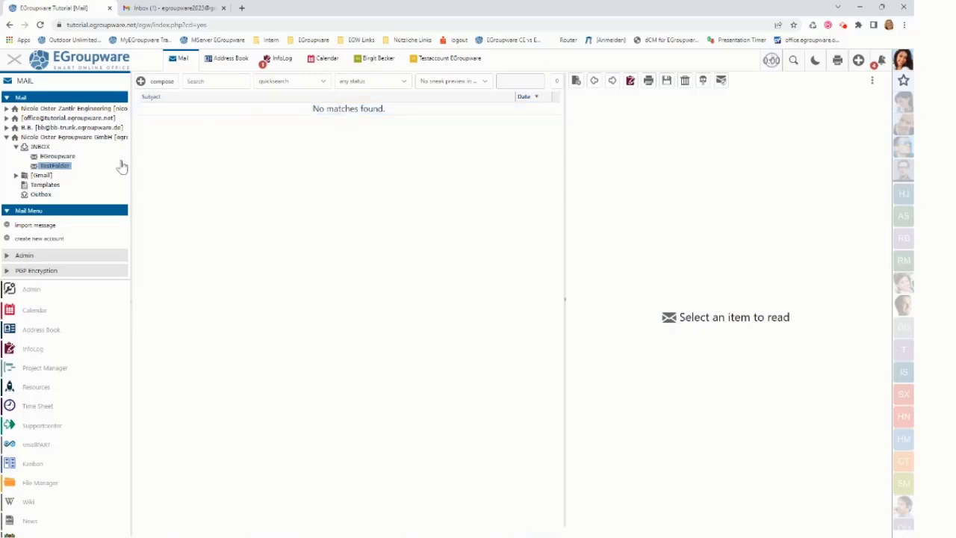
Copy 'Videocall with EGroupware' and 'Sent from EGroupware' from the EGroupware folder into TestFolder, then view TestFolder.
{"action": "left_click", "coordinate": [69, 159]}
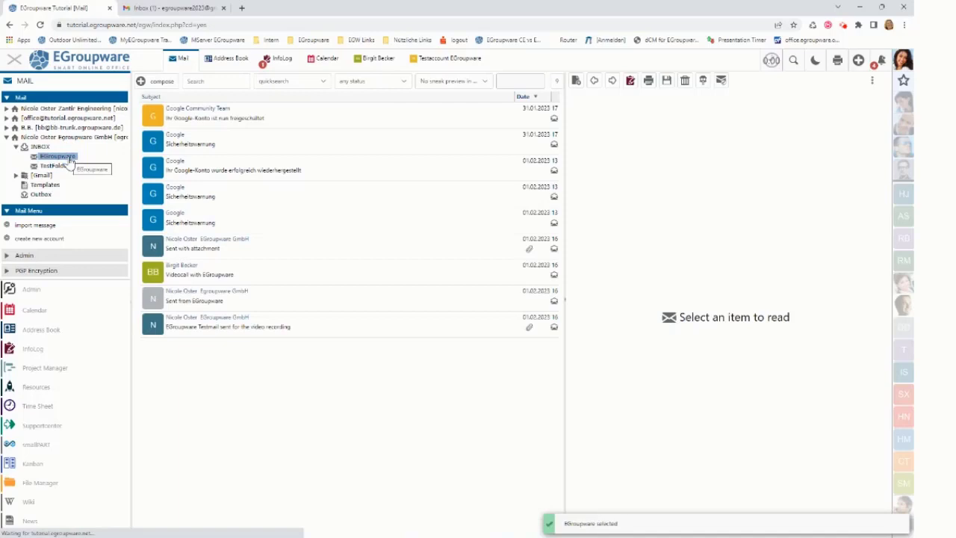
{"action": "left_click", "coordinate": [300, 274]}
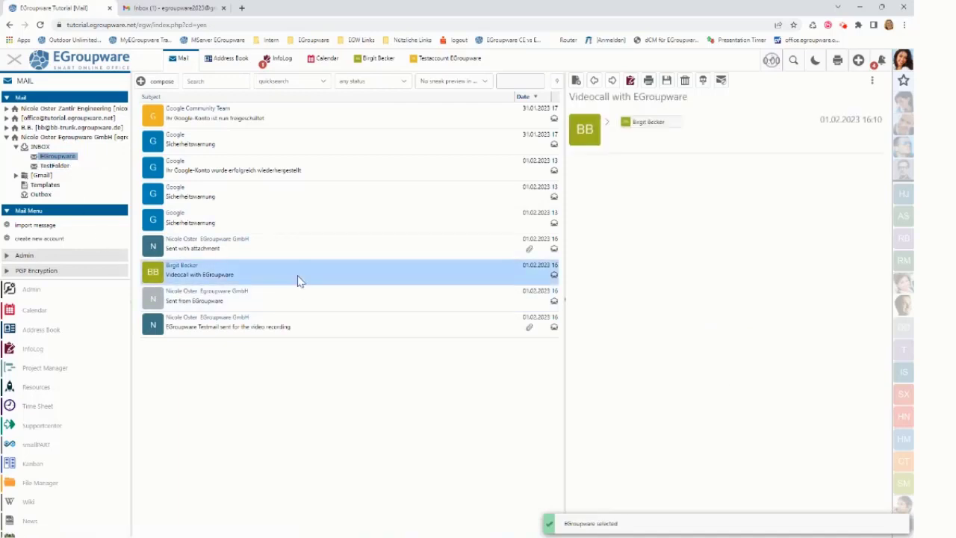
{"action": "left_click", "coordinate": [295, 299], "text": "ctrl"}
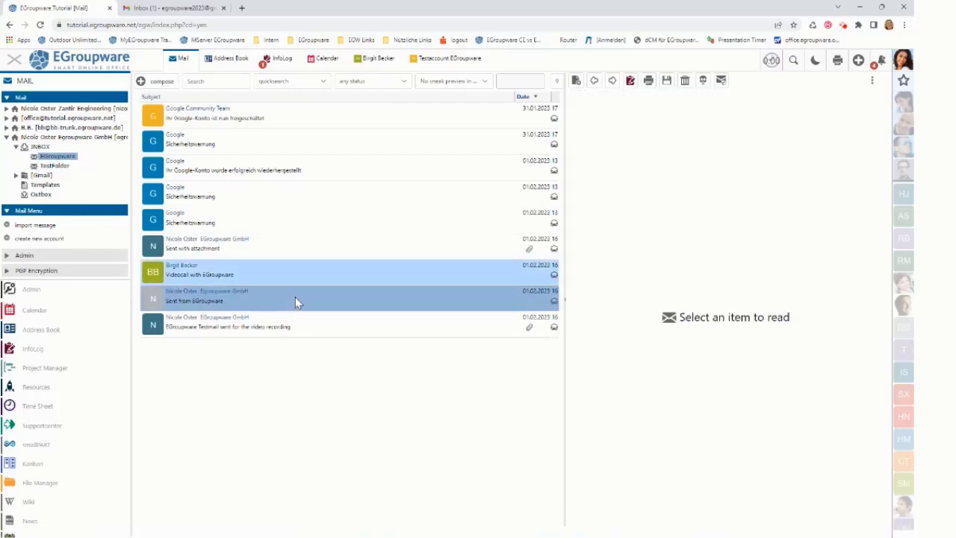
{"action": "left_click_drag", "start_coordinate": [293, 299], "coordinate": [68, 170]}
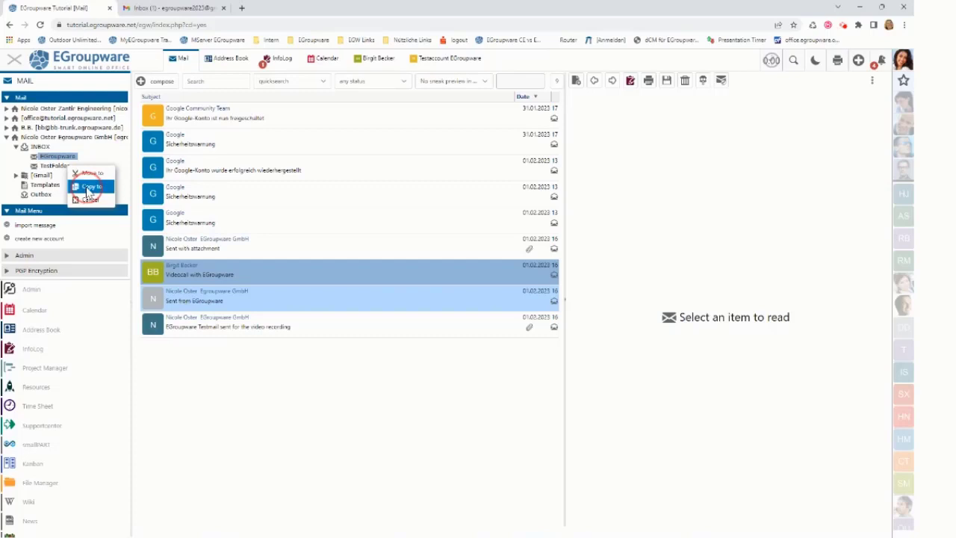
{"action": "left_click", "coordinate": [87, 190]}
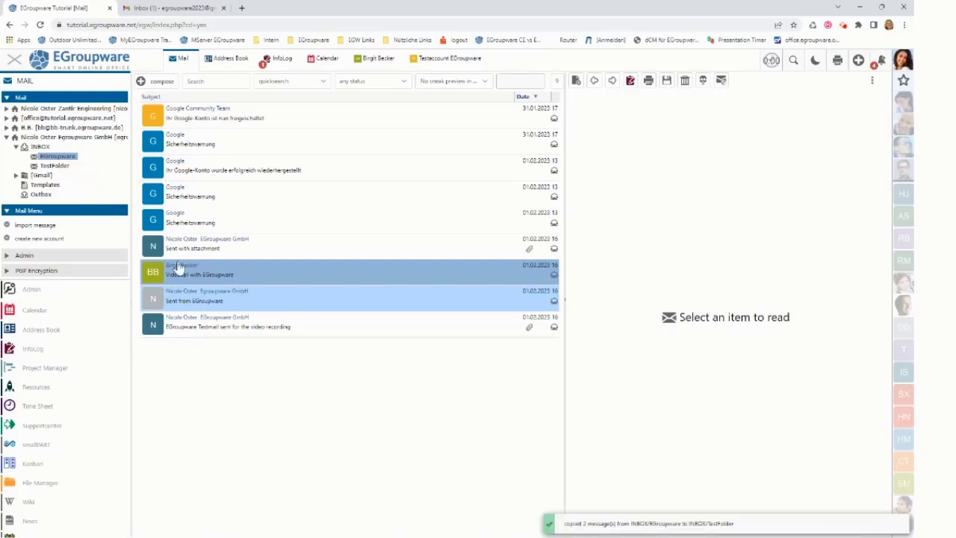
{"action": "left_click", "coordinate": [55, 166]}
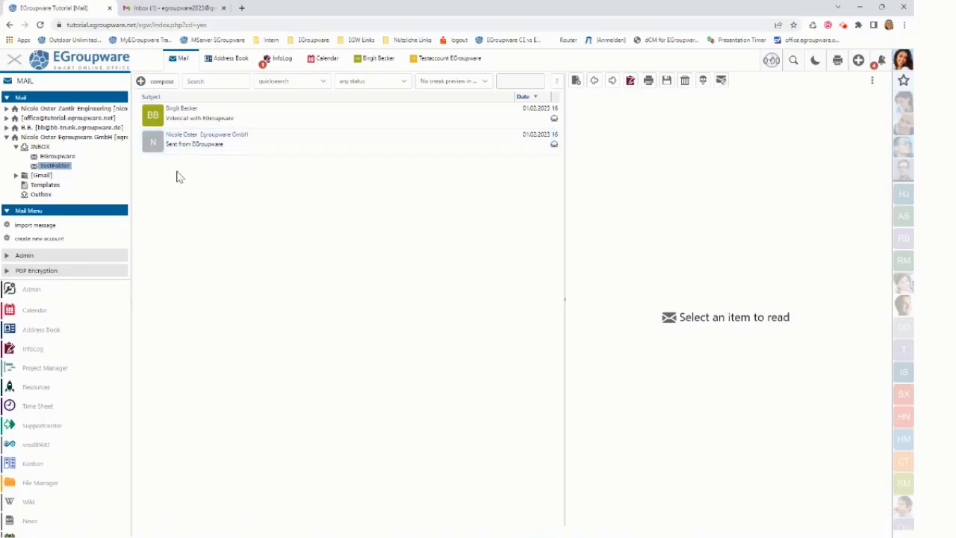
Reload Gmail and check the INBOX/TestFolder and INBOX/EGroupware labels, then return to EGroupware.
{"action": "left_click", "coordinate": [188, 9]}
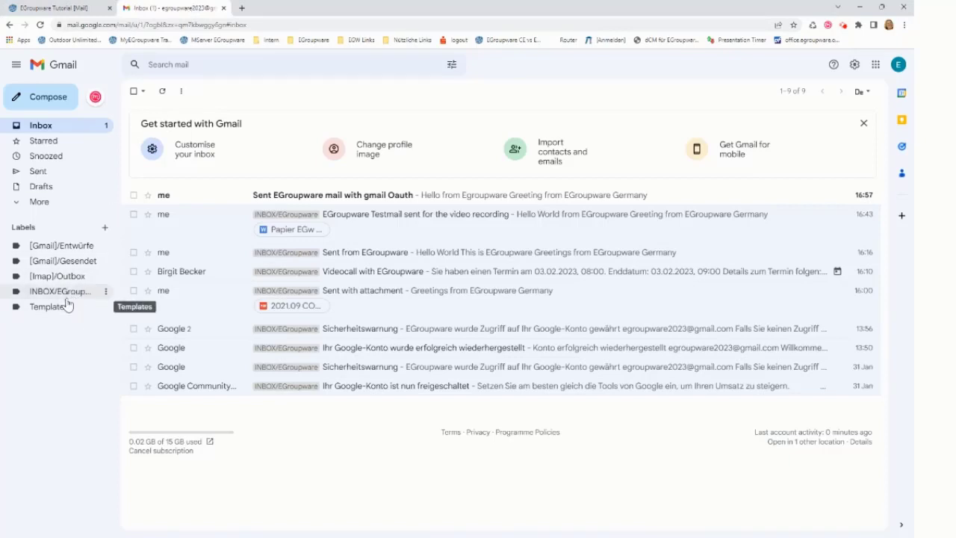
{"action": "key", "text": "F5"}
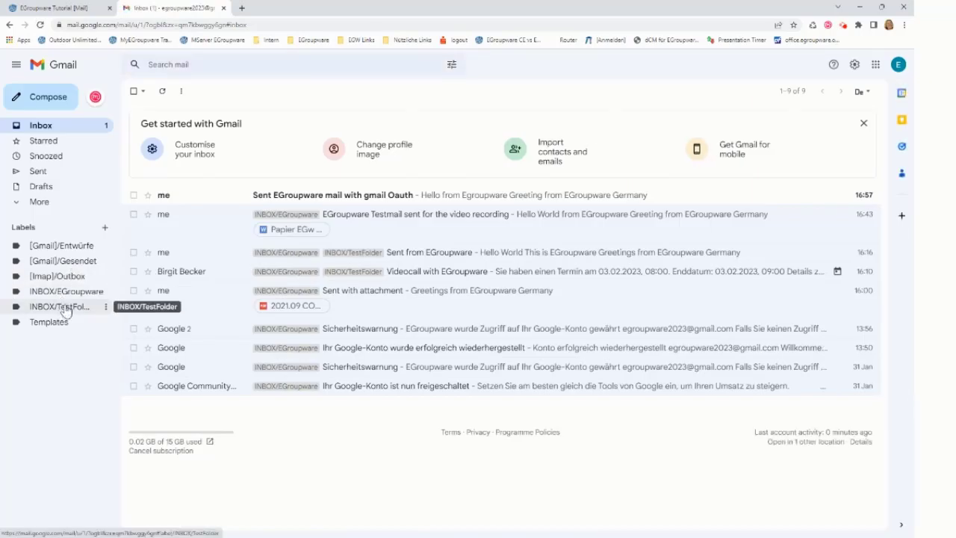
{"action": "left_click", "coordinate": [65, 308]}
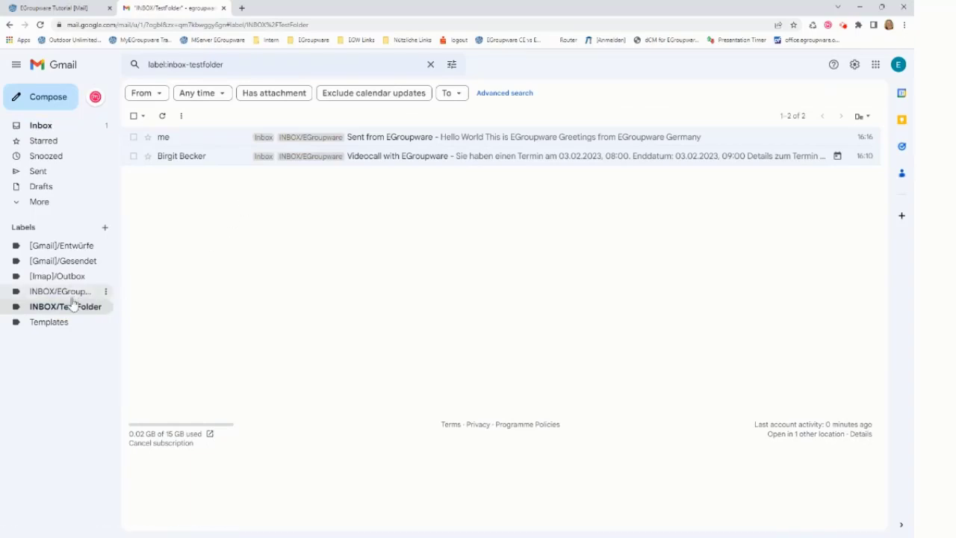
{"action": "left_click", "coordinate": [70, 292]}
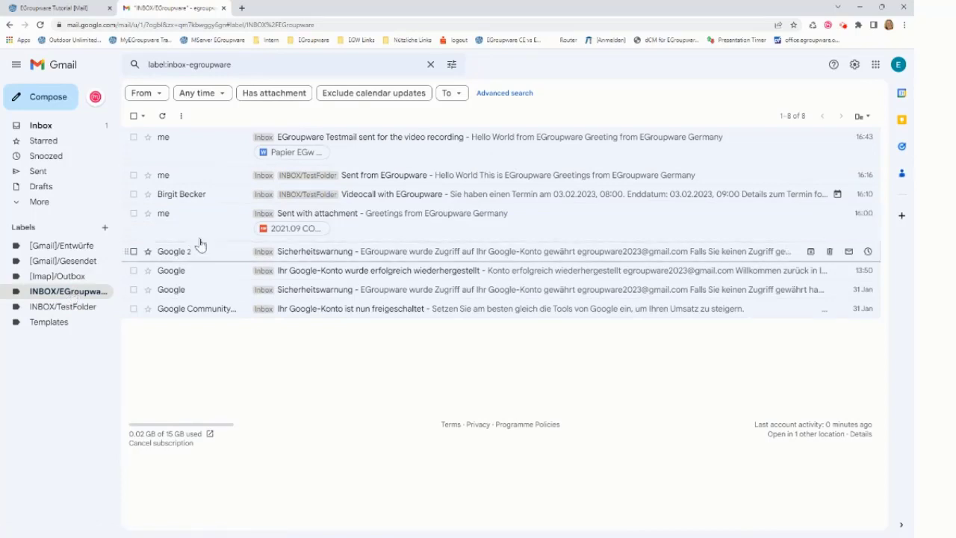
{"action": "left_click", "coordinate": [54, 9]}
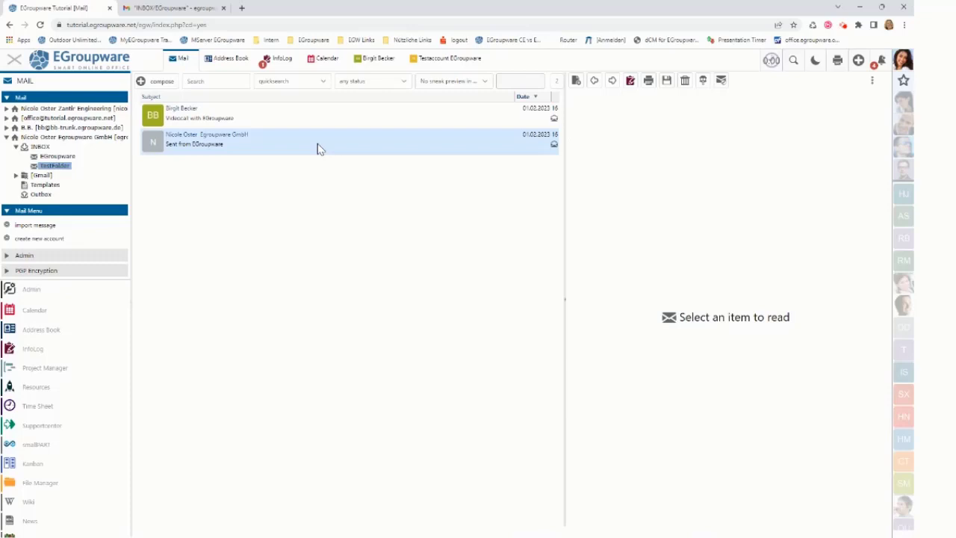
Move 'Sent from EGroupware' from TestFolder into the EGroupware folder and view that folder.
{"action": "left_click_drag", "start_coordinate": [317, 144], "coordinate": [73, 164]}
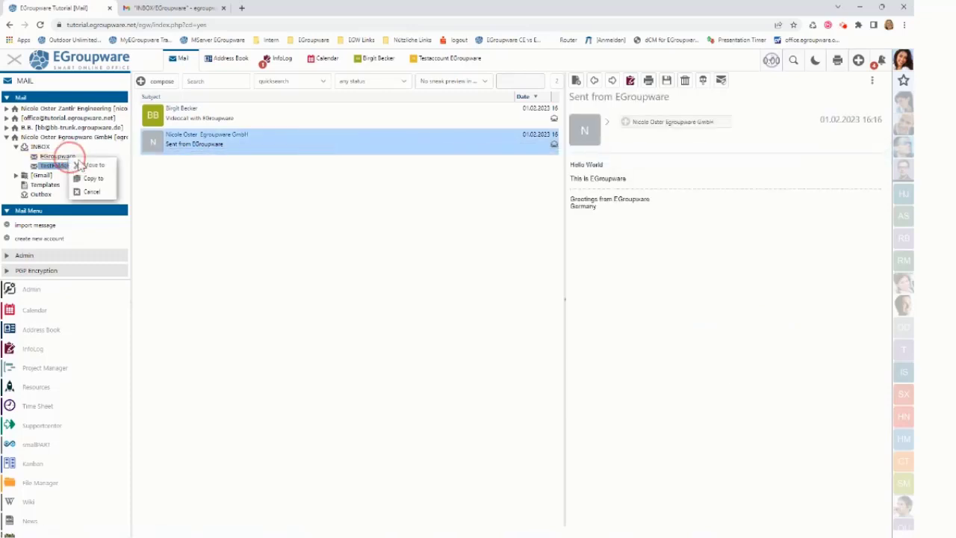
{"action": "left_click", "coordinate": [87, 166]}
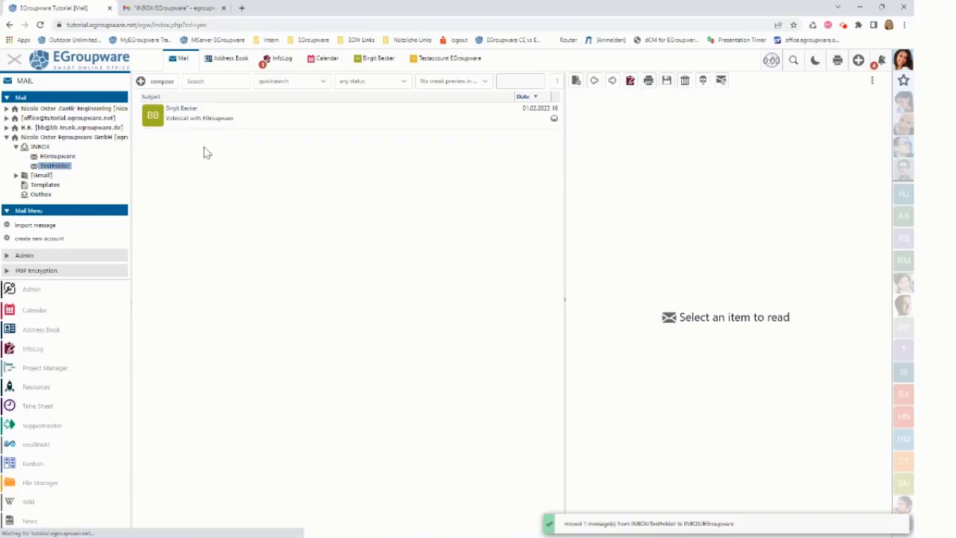
{"action": "left_click", "coordinate": [64, 158]}
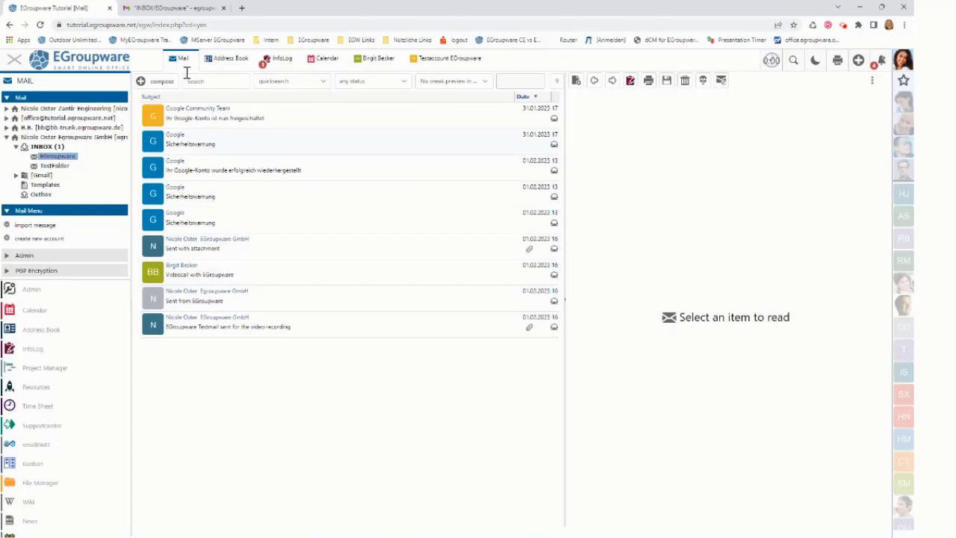
In Gmail, refresh and check that INBOX/TestFolder and INBOX/EGroupware reflect the move, then return to EGroupware.
{"action": "left_click", "coordinate": [191, 9]}
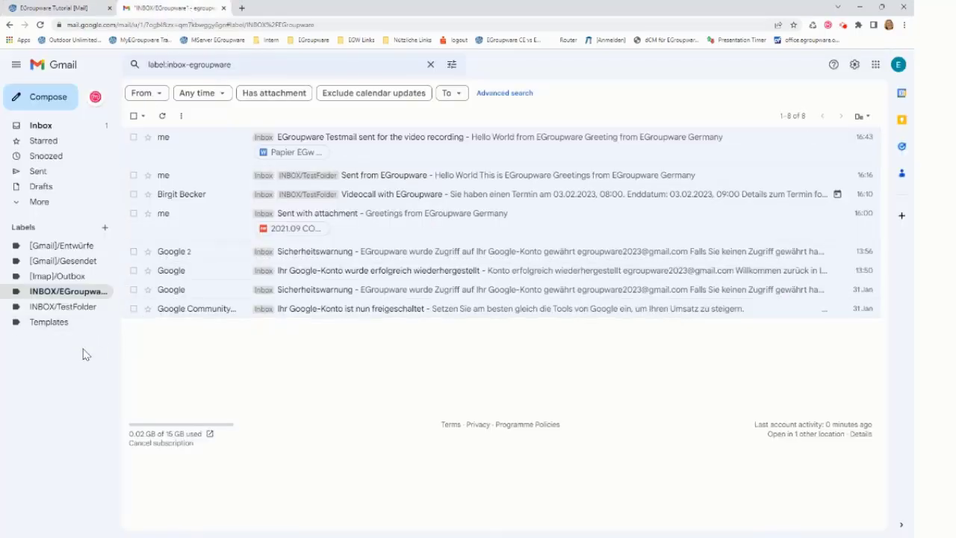
{"action": "left_click", "coordinate": [74, 309]}
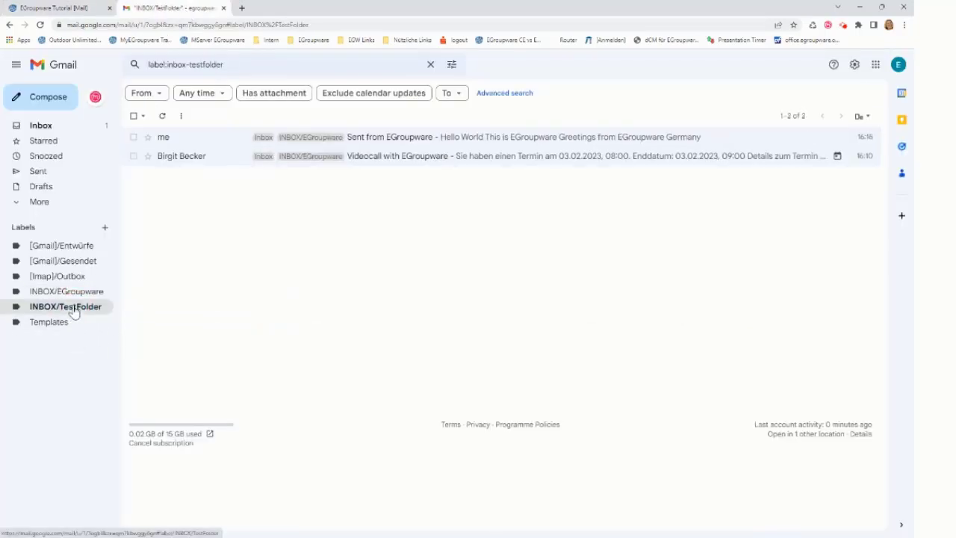
{"action": "left_click", "coordinate": [40, 25]}
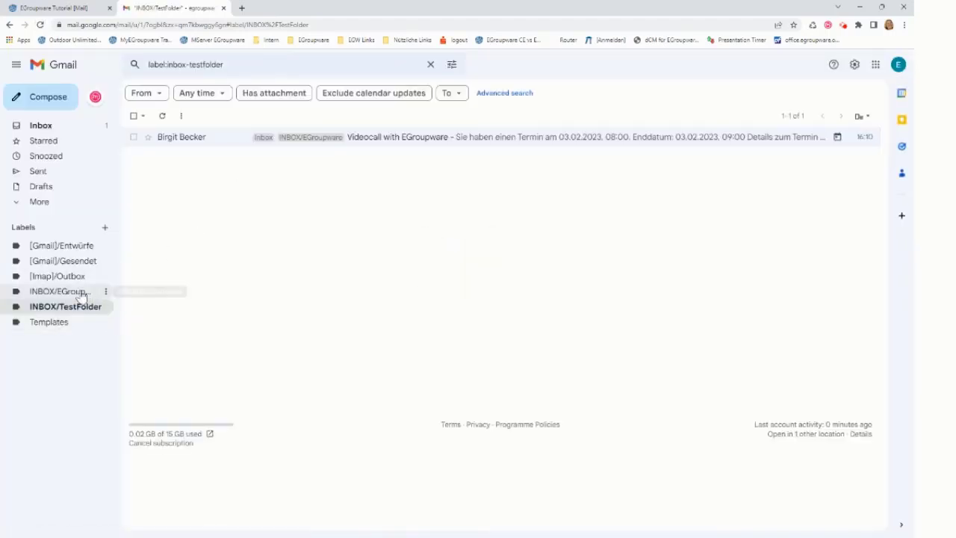
{"action": "left_click", "coordinate": [80, 295]}
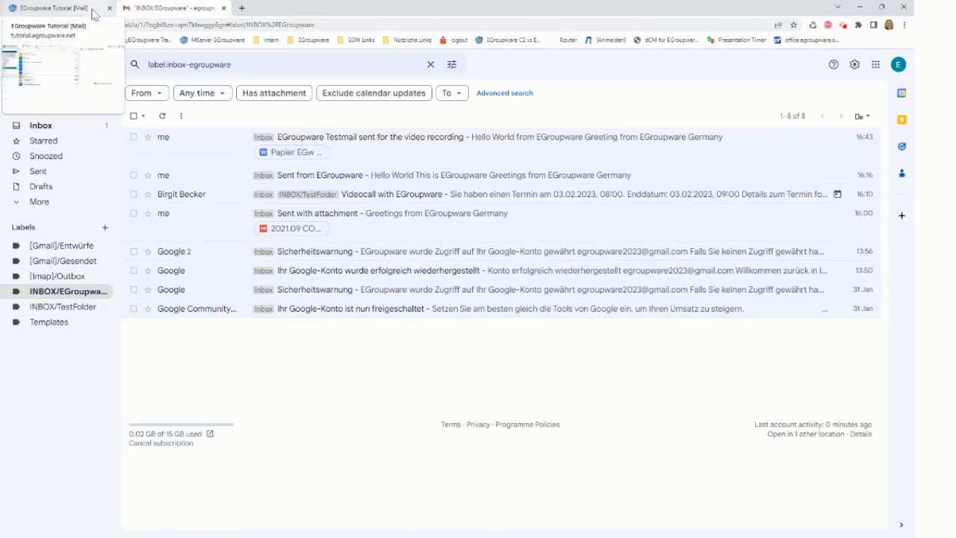
{"action": "left_click", "coordinate": [95, 15]}
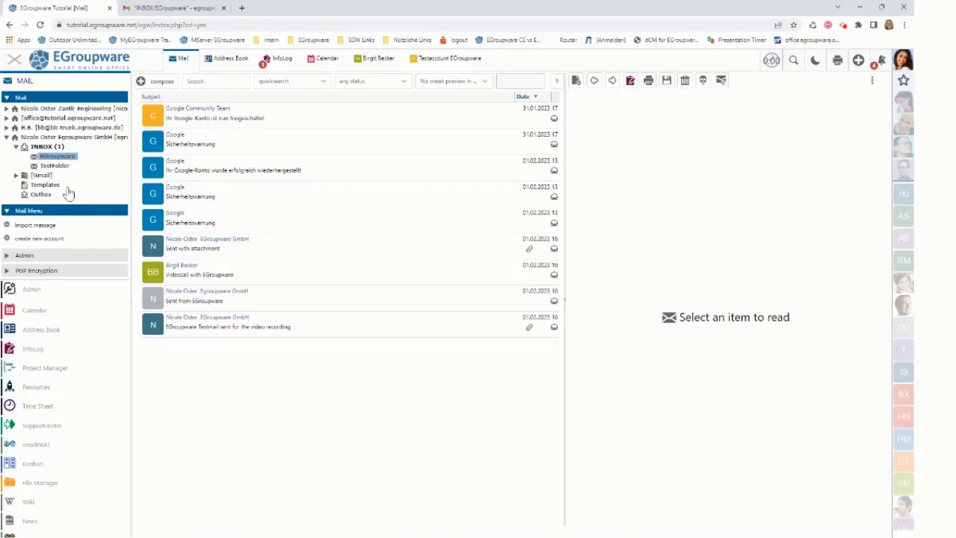
Delete the 'Videocall with EGroupware' mail from TestFolder.
{"action": "left_click", "coordinate": [60, 166]}
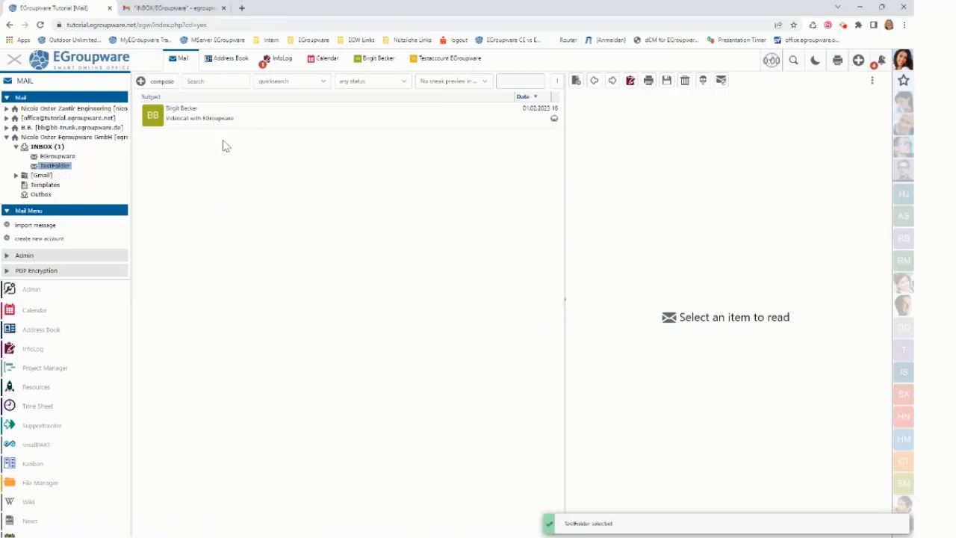
{"action": "left_click", "coordinate": [260, 122]}
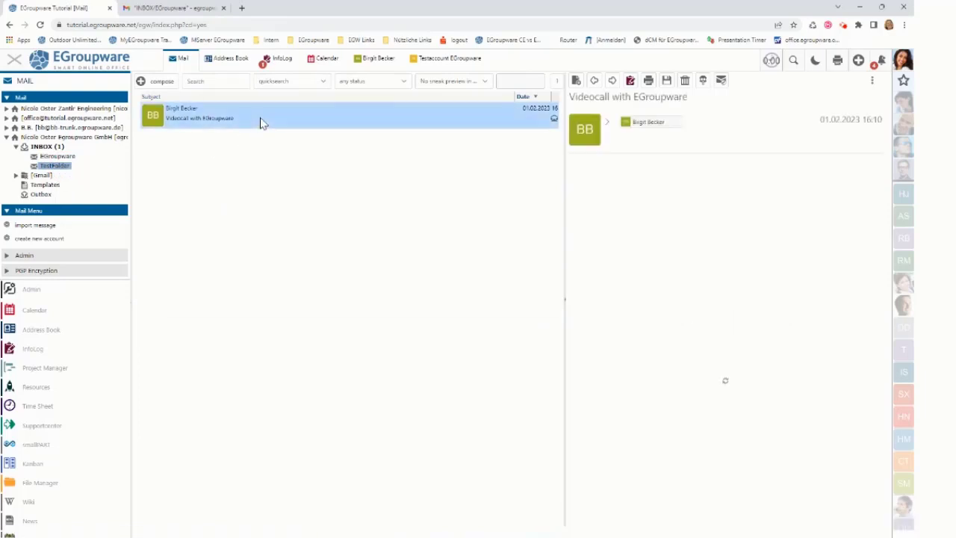
{"action": "right_click", "coordinate": [260, 122]}
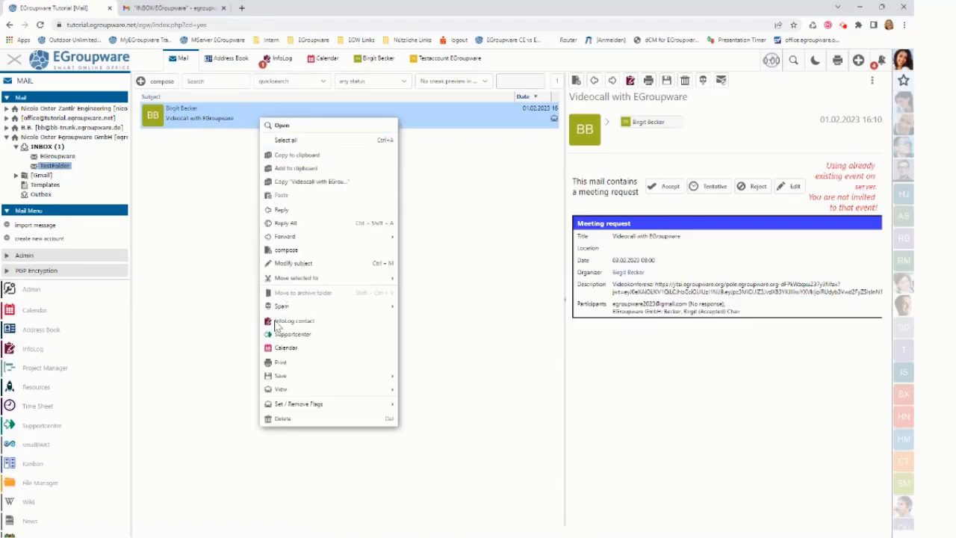
{"action": "left_click", "coordinate": [283, 419]}
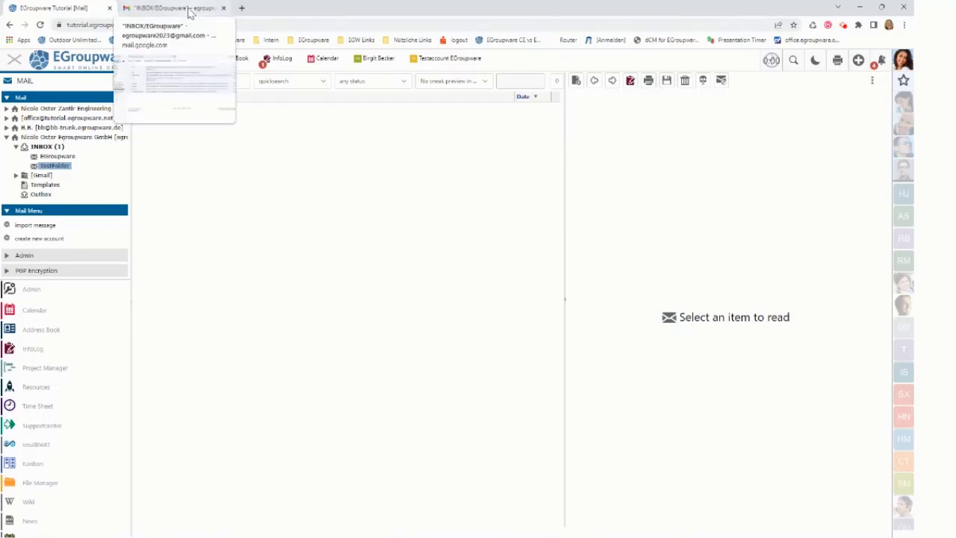
Check in Gmail that the INBOX/TestFolder label has no conversations, then return to EGroupware.
{"action": "left_click", "coordinate": [189, 14]}
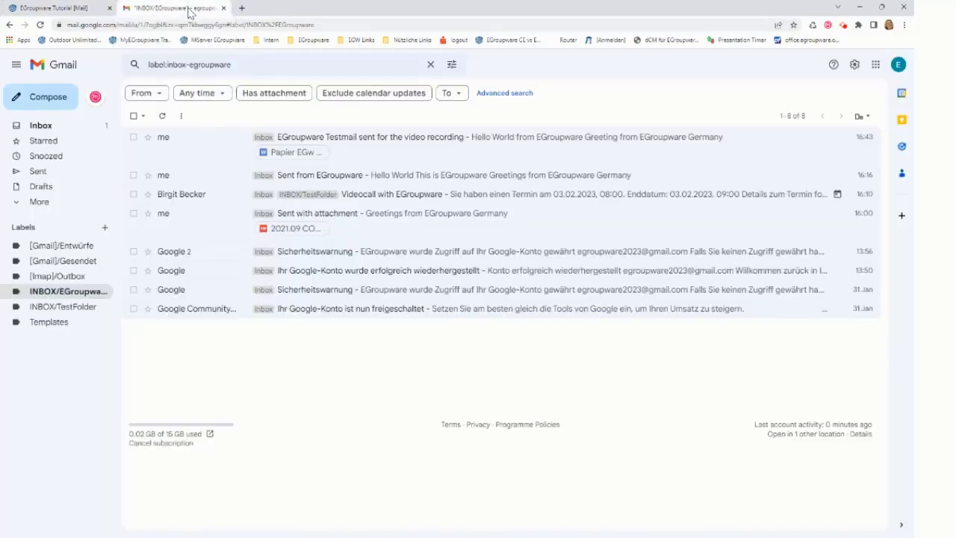
{"action": "left_click", "coordinate": [83, 309]}
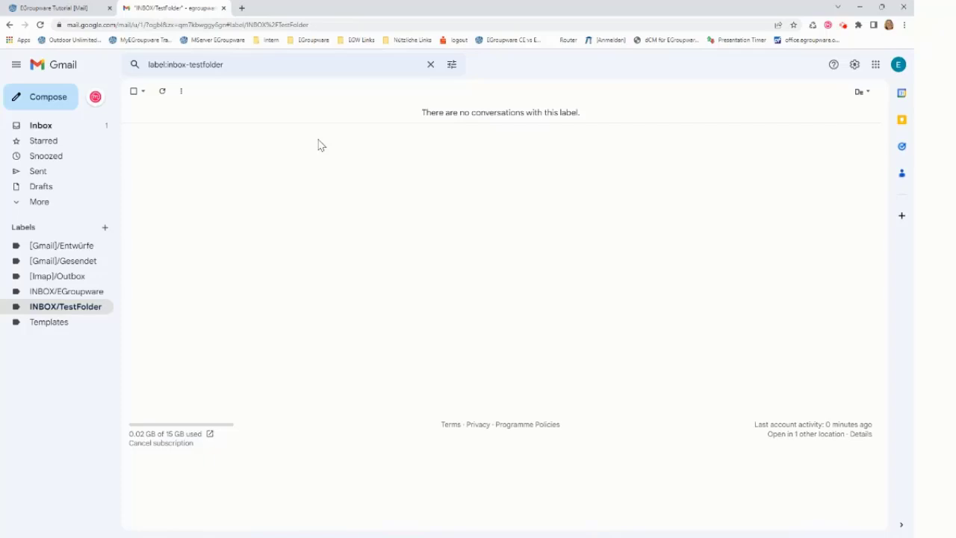
{"action": "left_click", "coordinate": [78, 8]}
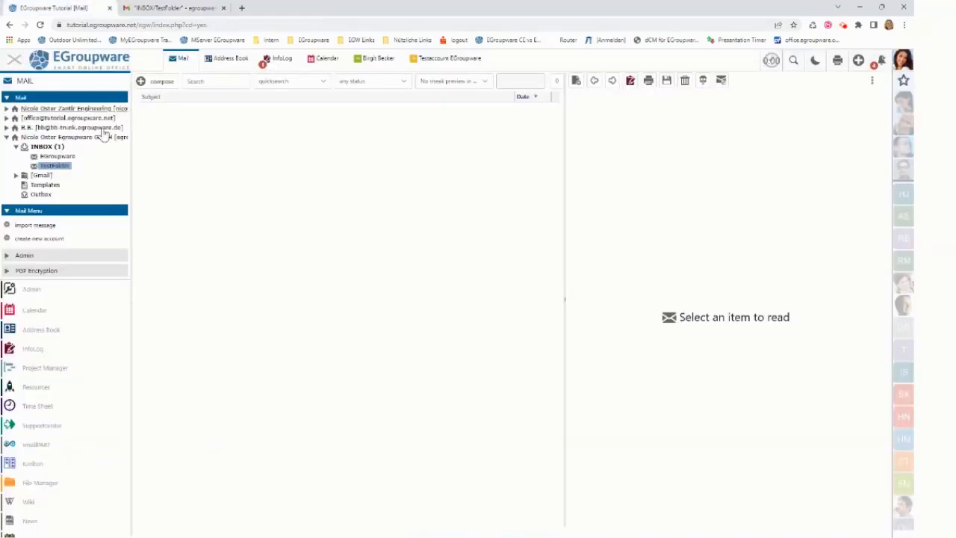
Delete the TestFolder mail folder and confirm removing it with its messages.
{"action": "left_click", "coordinate": [63, 169]}
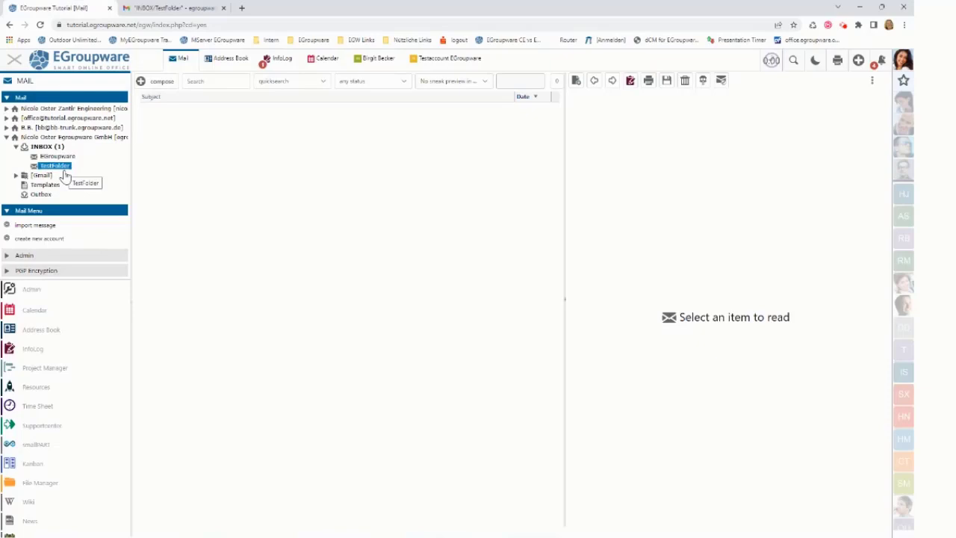
{"action": "left_click", "coordinate": [63, 170]}
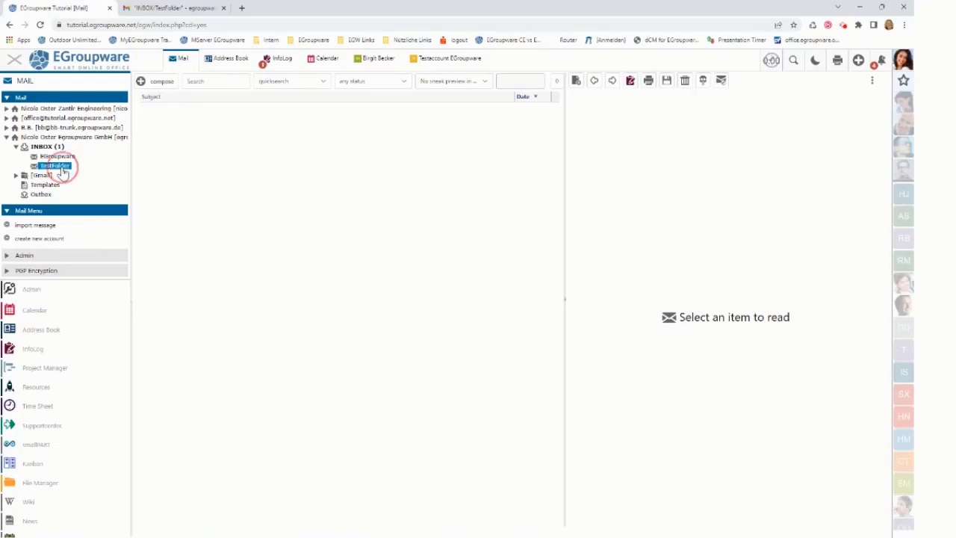
{"action": "right_click", "coordinate": [63, 171]}
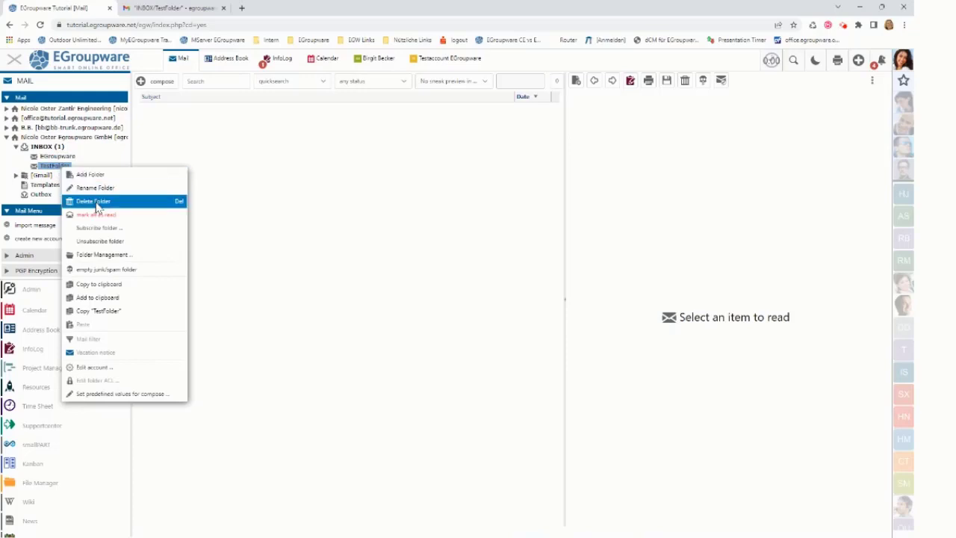
{"action": "left_click", "coordinate": [97, 202]}
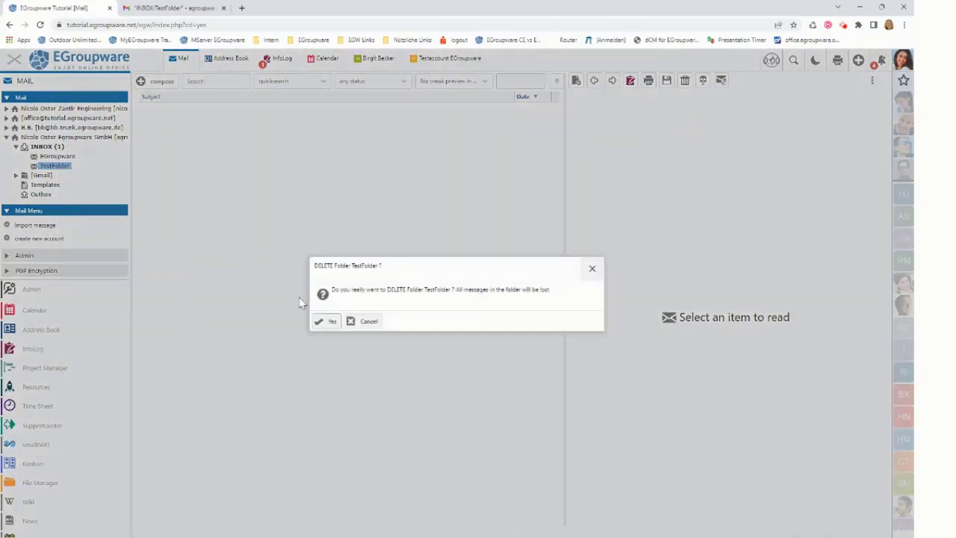
{"action": "left_click", "coordinate": [327, 325]}
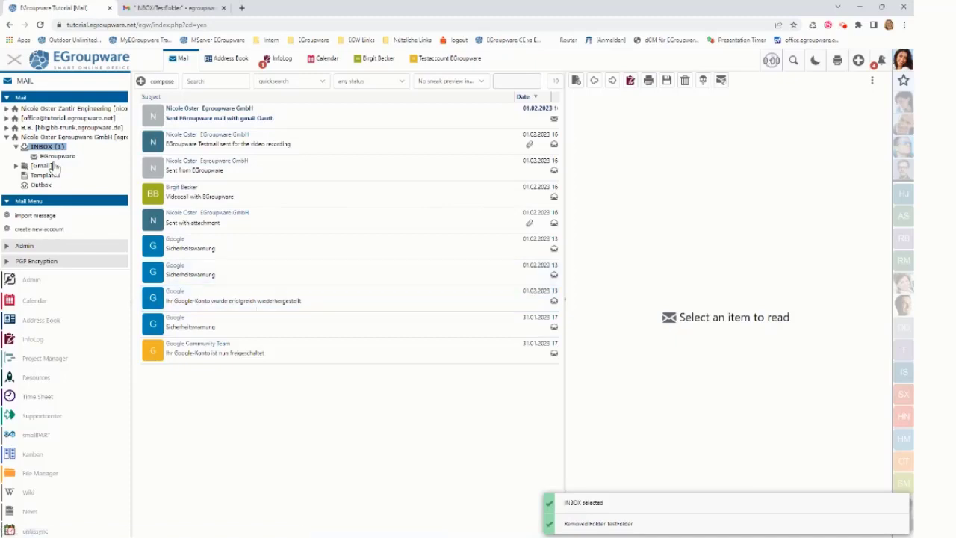
Check that the TestFolder label is gone in Gmail, then open INBOX's EGroupware subfolder.
{"action": "left_click", "coordinate": [166, 8]}
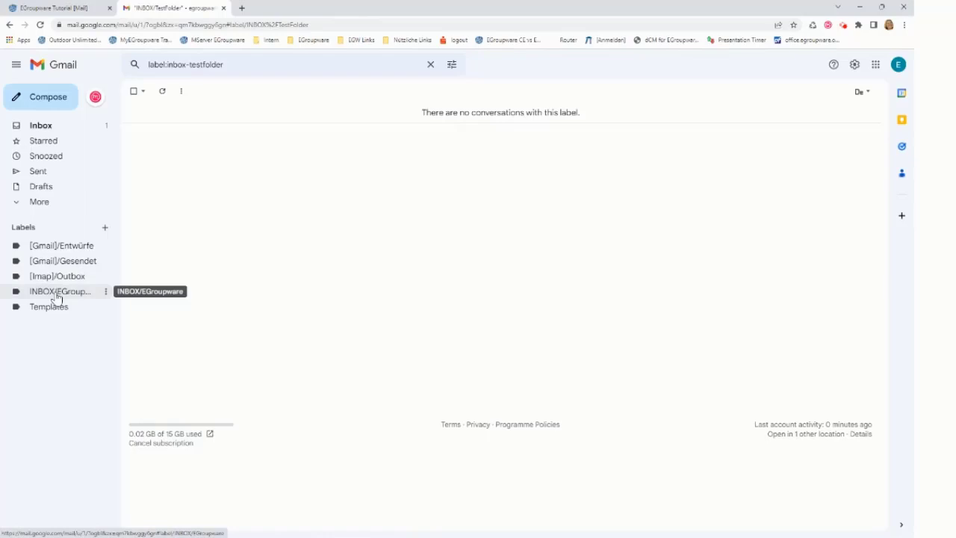
{"action": "left_click", "coordinate": [78, 8]}
{"action": "left_click", "coordinate": [57, 156]}
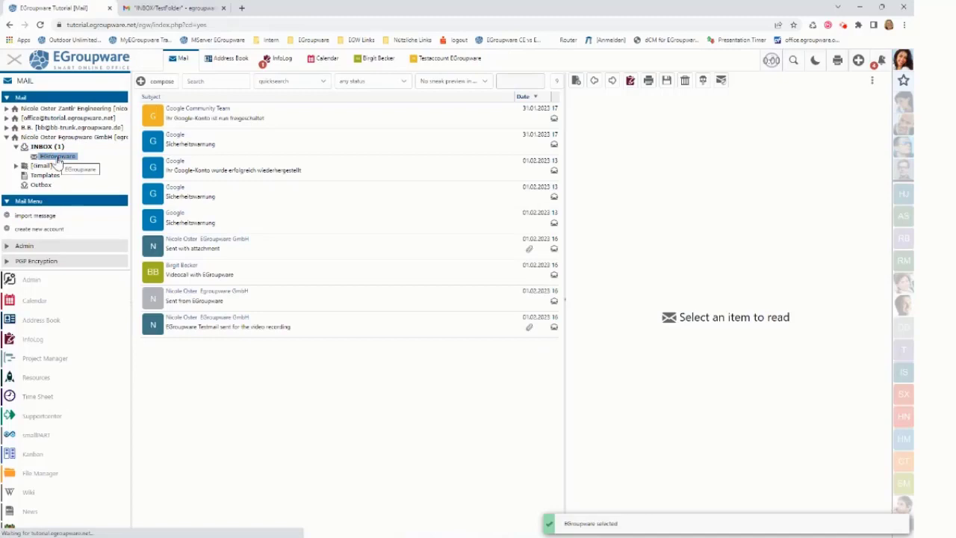
Select all nine messages in the EGroupware subfolder and delete them, confirming the deletion.
{"action": "left_click", "coordinate": [236, 147]}
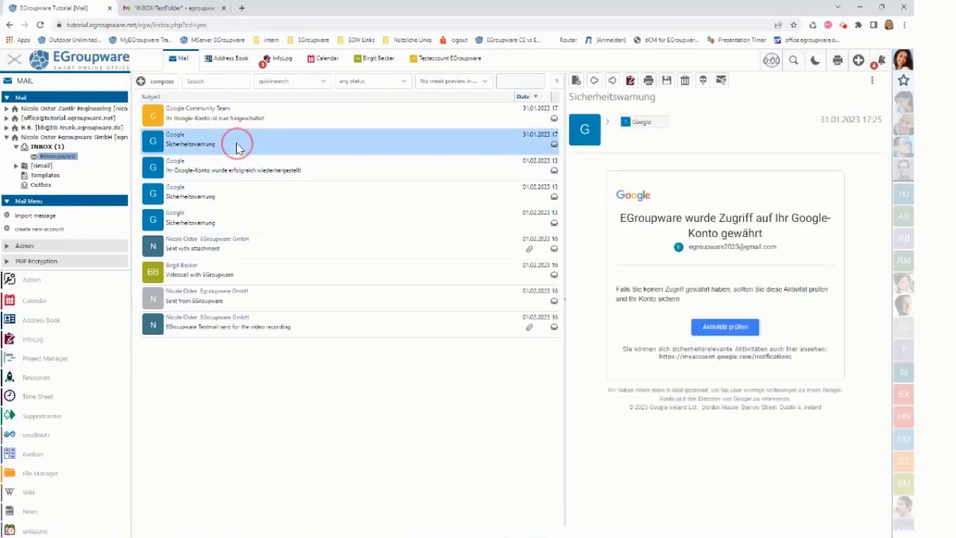
{"action": "right_click", "coordinate": [236, 147]}
{"action": "left_click", "coordinate": [251, 167]}
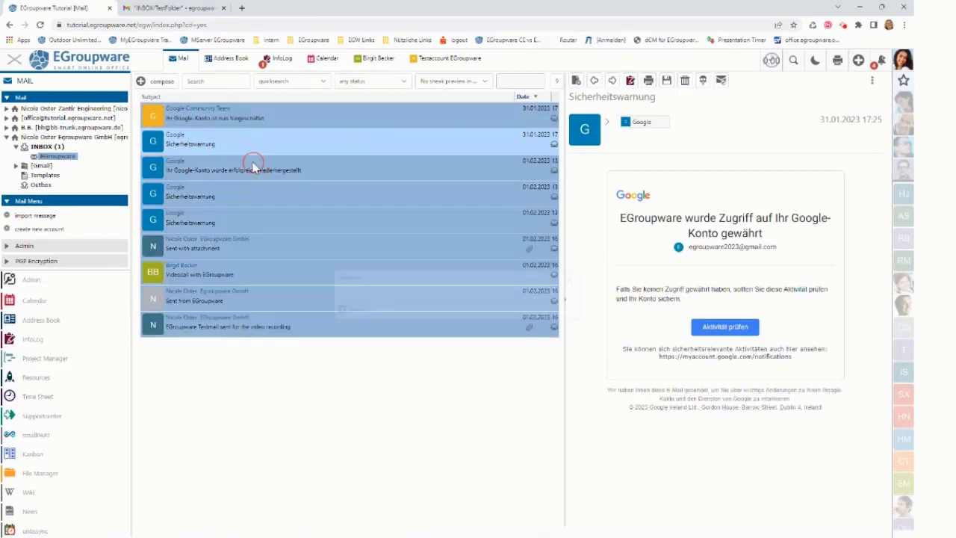
{"action": "right_click", "coordinate": [275, 198]}
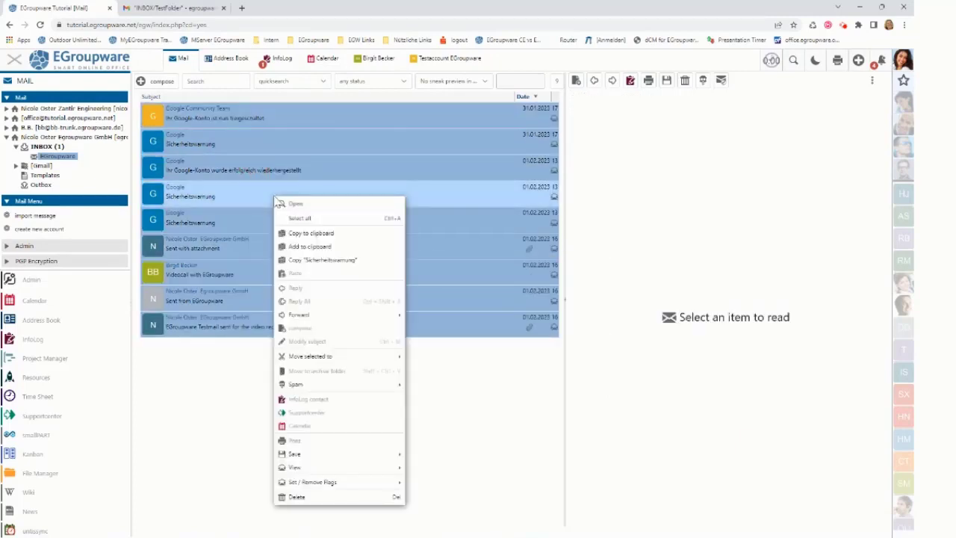
{"action": "left_click", "coordinate": [298, 497]}
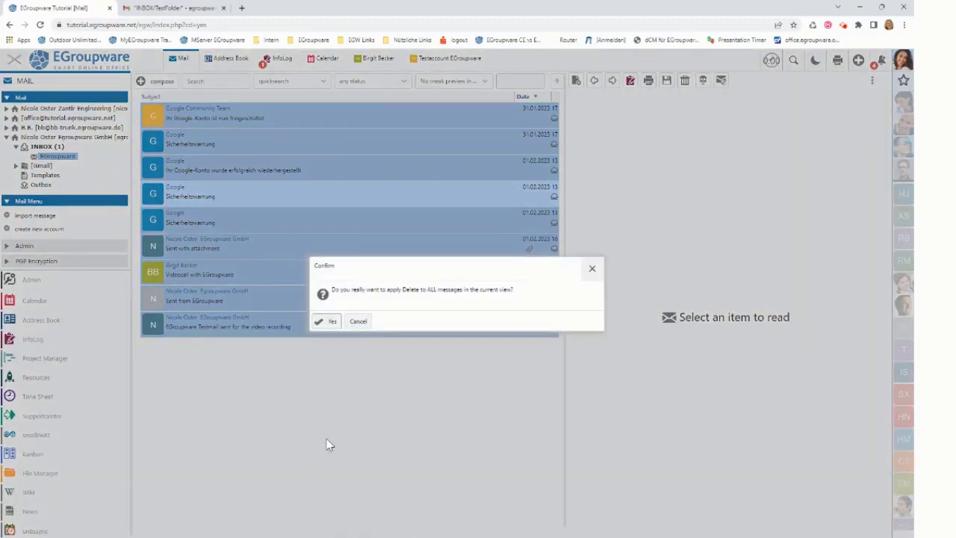
{"action": "left_click", "coordinate": [324, 322]}
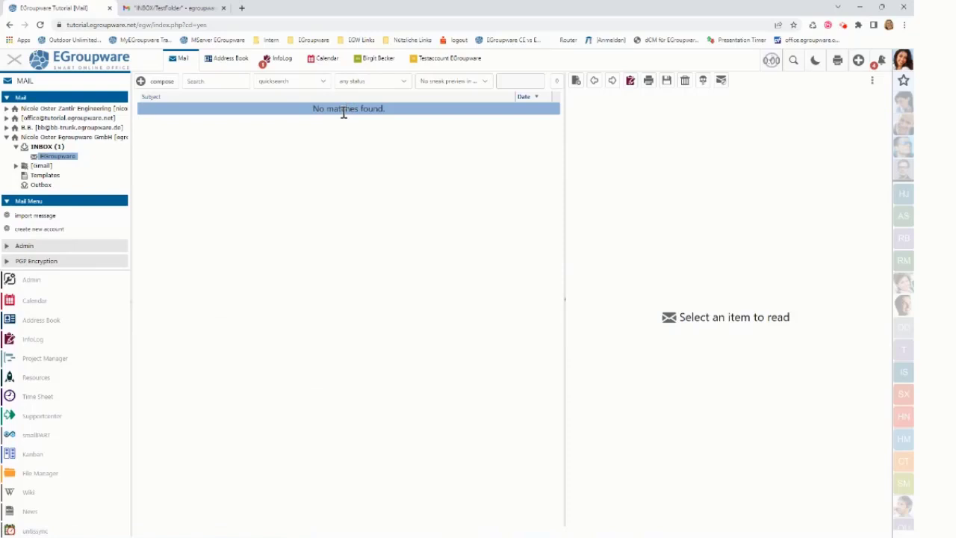
In Gmail, open the INBOX/EGroupware label and confirm it now shows no conversations.
{"action": "left_click", "coordinate": [198, 8]}
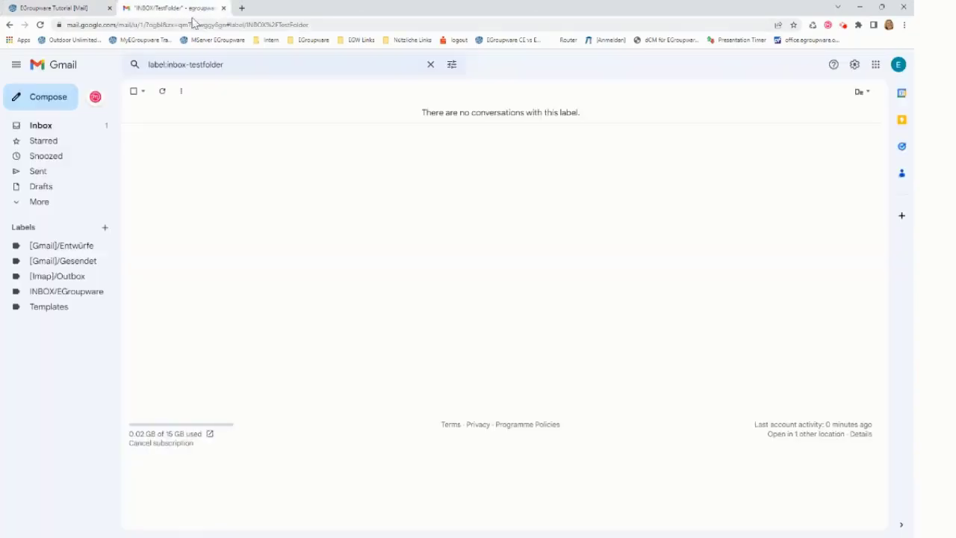
{"action": "left_click", "coordinate": [75, 294]}
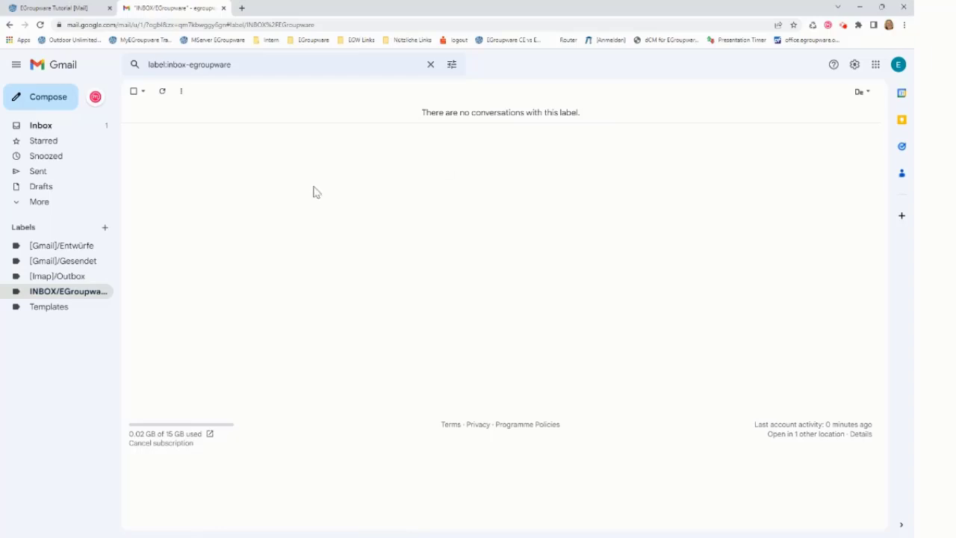
From the INBOX 'Sent EGroupware mail with gmail Oauth' message, save the sender as a contact with organisation Egroupware GmbH.
{"action": "left_click", "coordinate": [71, 9]}
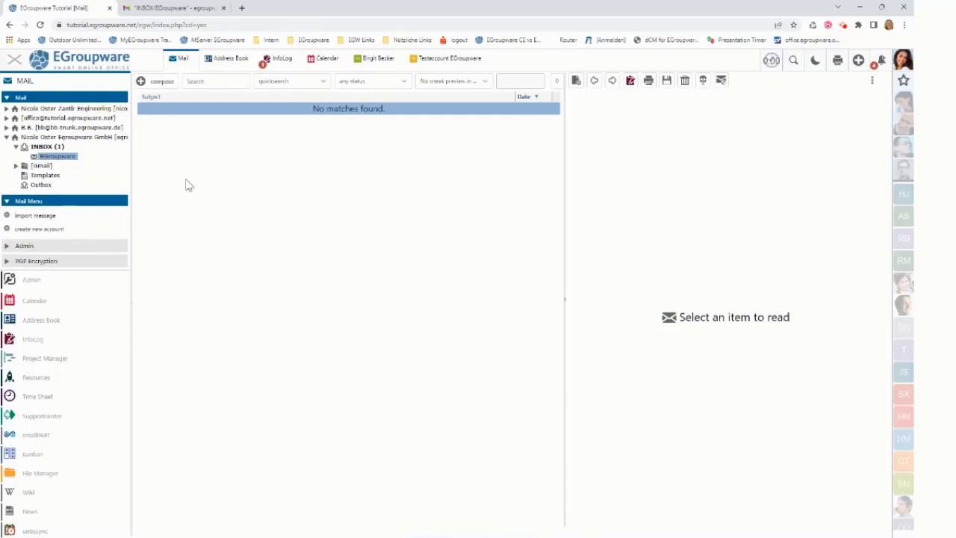
{"action": "left_click", "coordinate": [47, 147]}
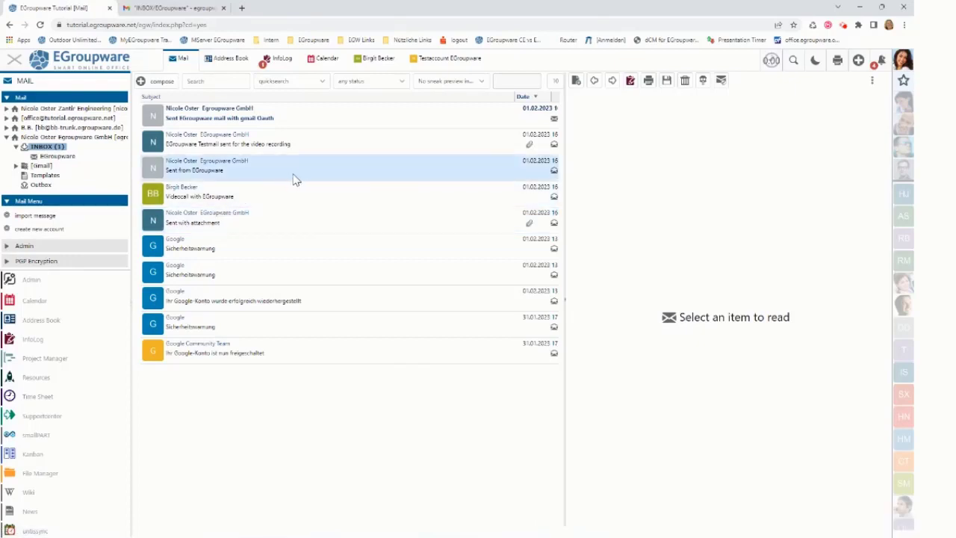
{"action": "left_click", "coordinate": [305, 120]}
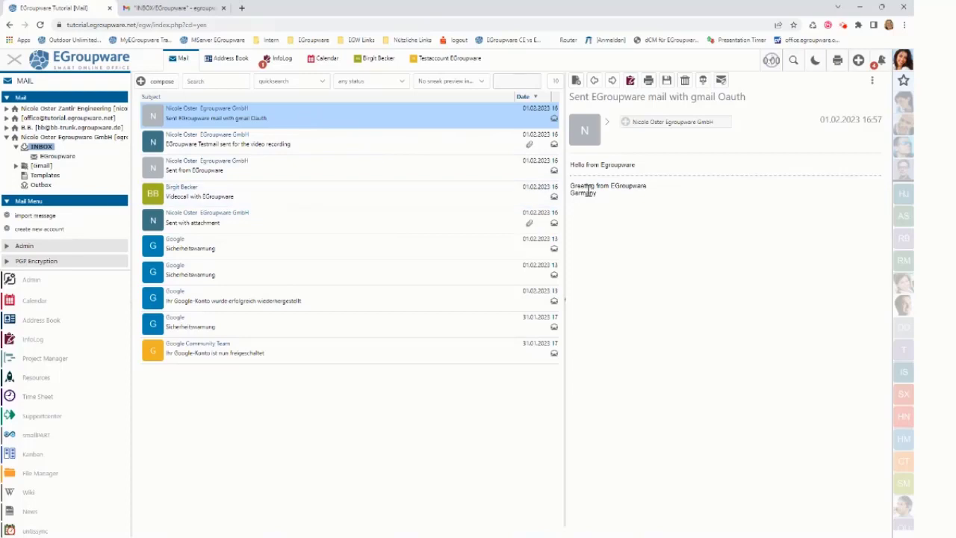
{"action": "mouse_move", "coordinate": [643, 126]}
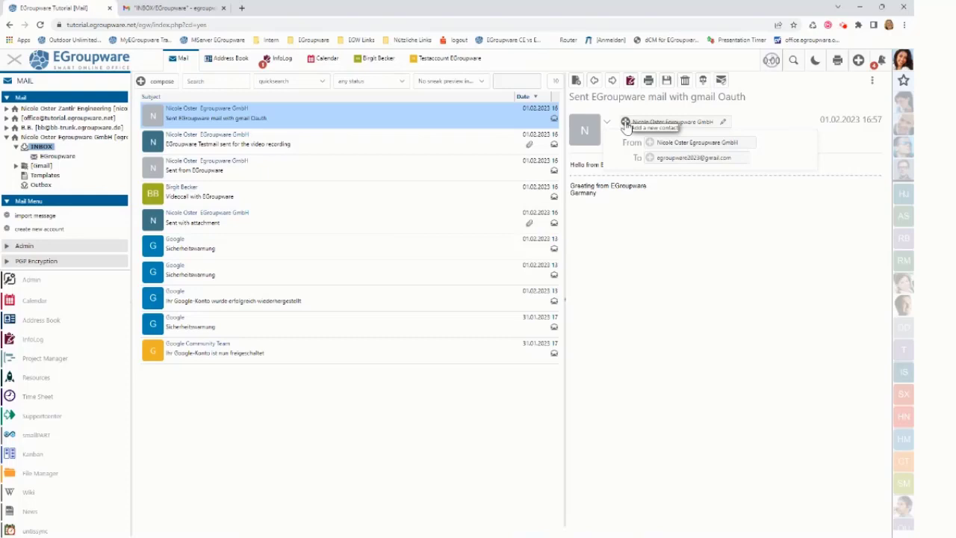
{"action": "left_click", "coordinate": [626, 123]}
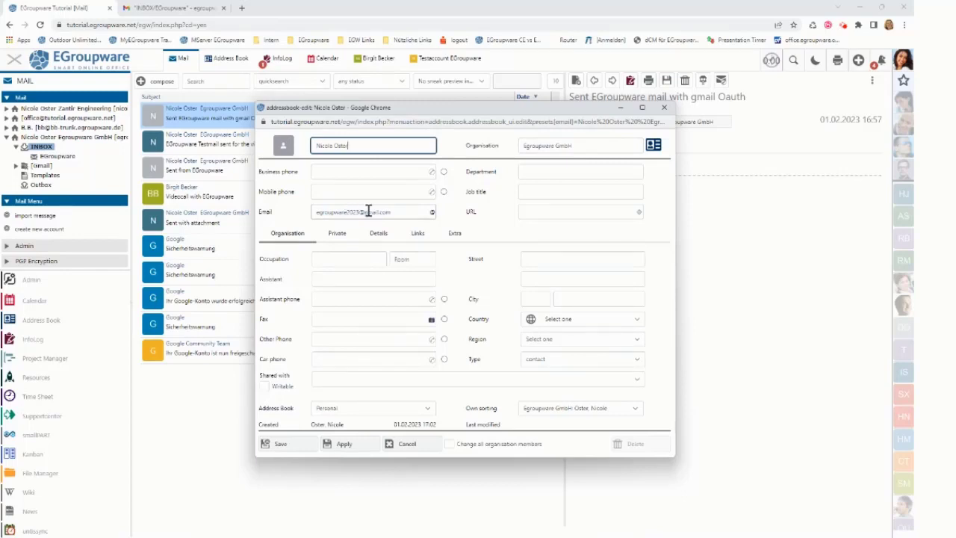
{"action": "left_click", "coordinate": [527, 147]}
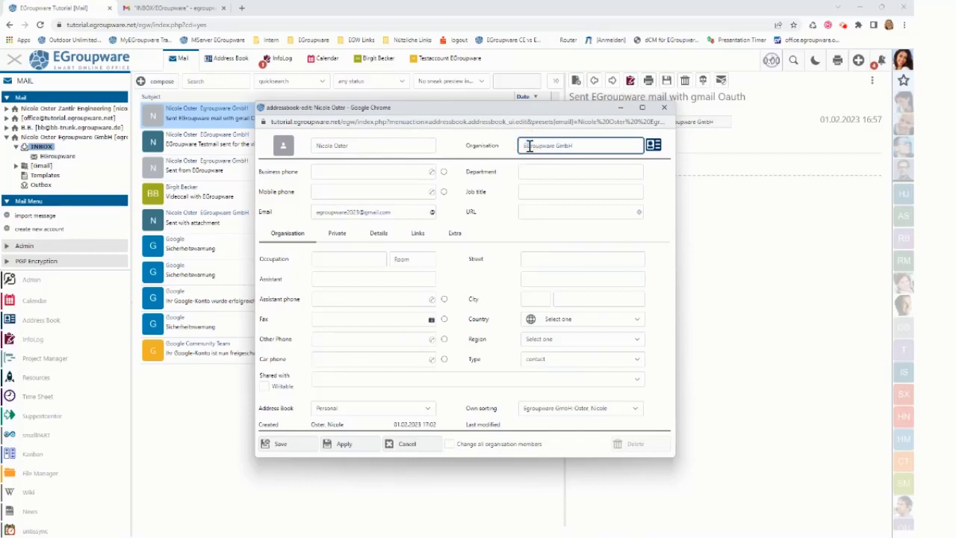
{"action": "left_click", "coordinate": [296, 447]}
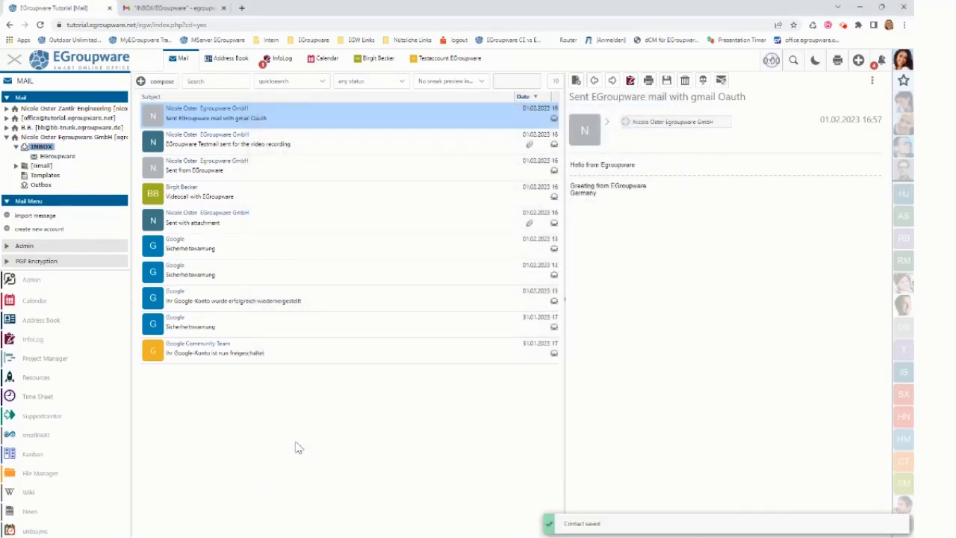
Reload EGroupware, reopen the gmail Oauth mail, view the sender's existing contact record, then return to Mail.
{"action": "left_click", "coordinate": [40, 24]}
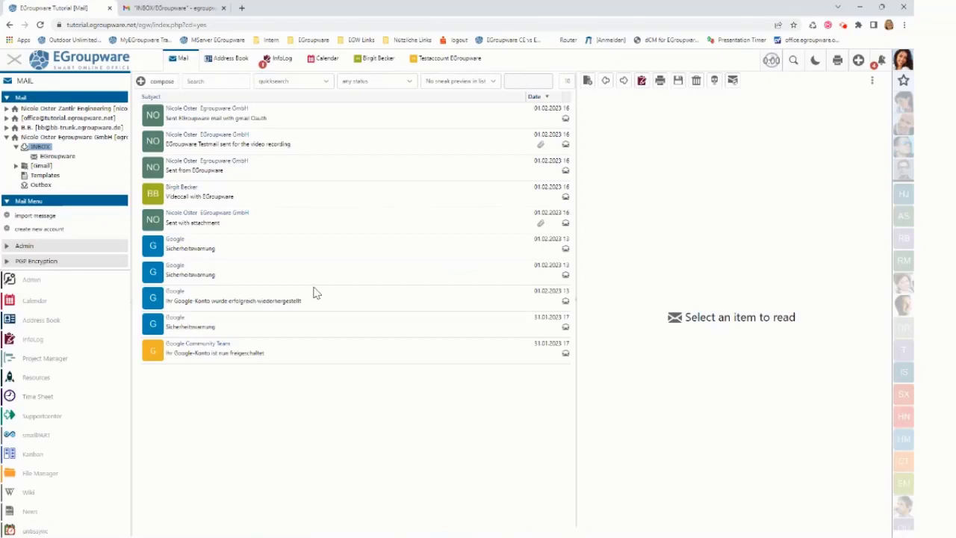
{"action": "left_click", "coordinate": [309, 122]}
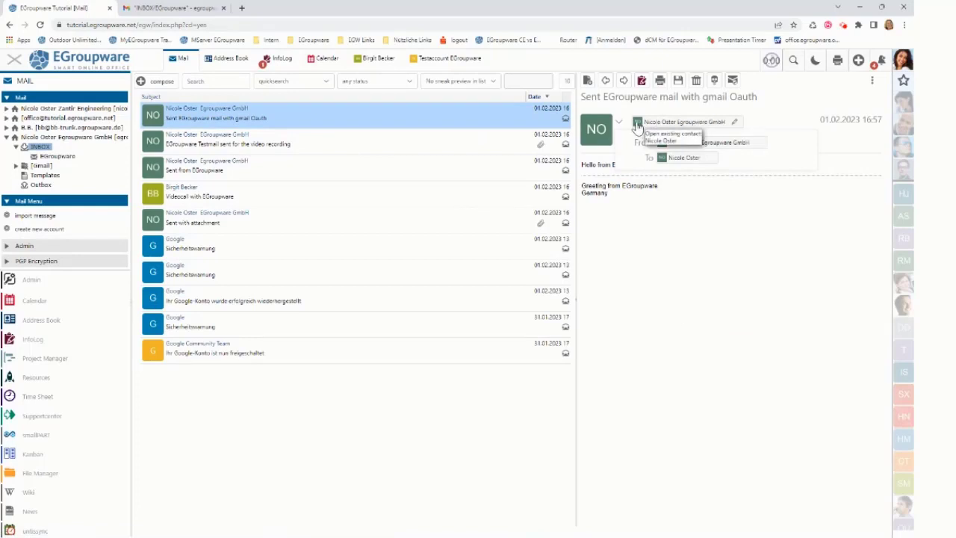
{"action": "left_click", "coordinate": [637, 124]}
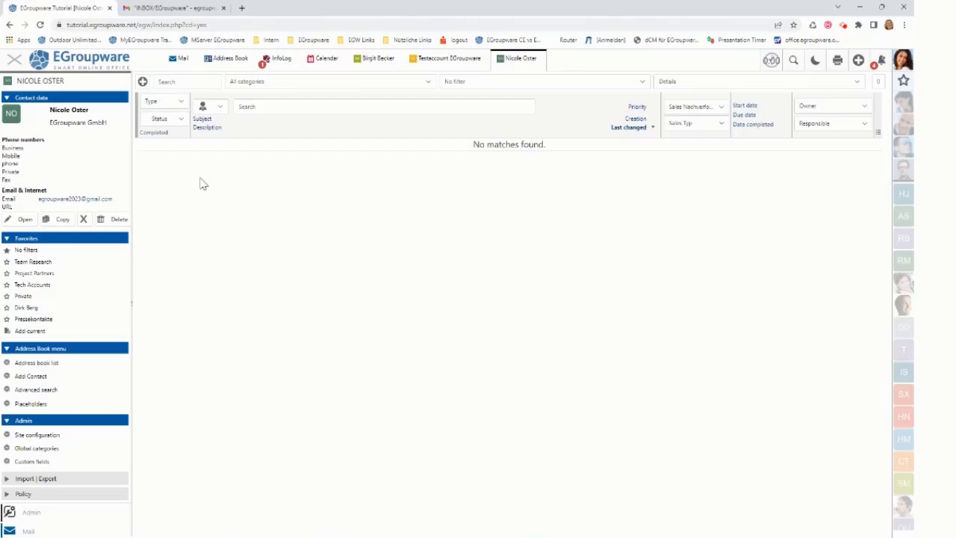
{"action": "left_click", "coordinate": [182, 66]}
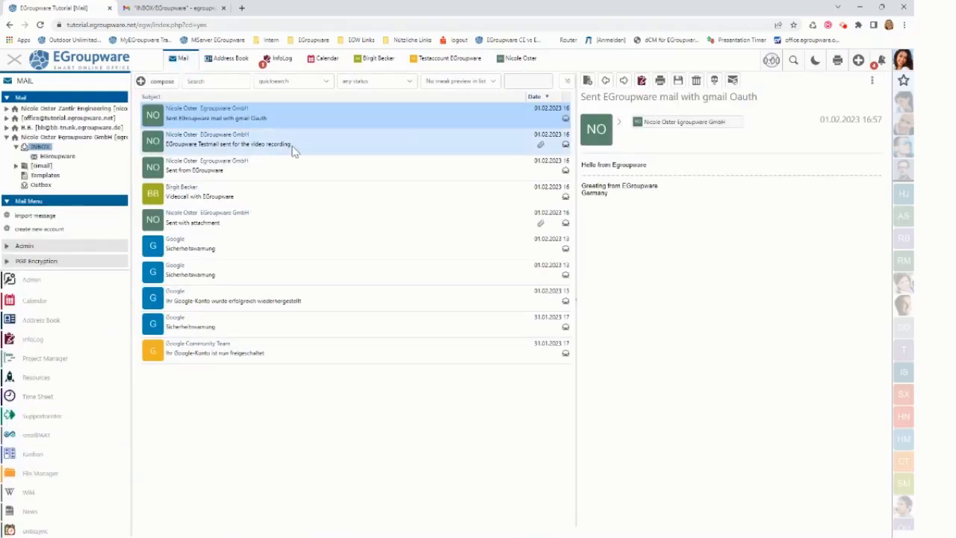
Open the 'Videocall with EGroupware' mail and view the meeting sender's contact details.
{"action": "left_click", "coordinate": [269, 199]}
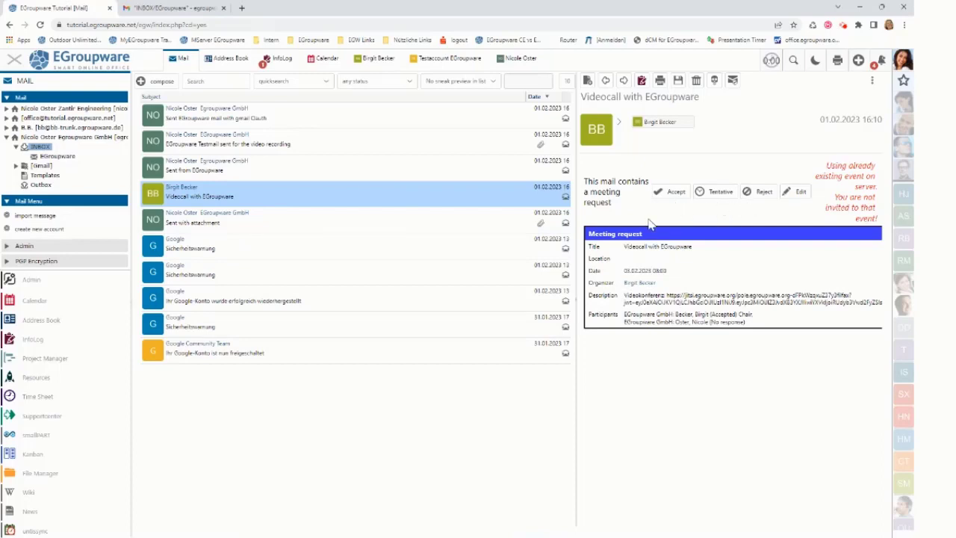
{"action": "left_click", "coordinate": [637, 124]}
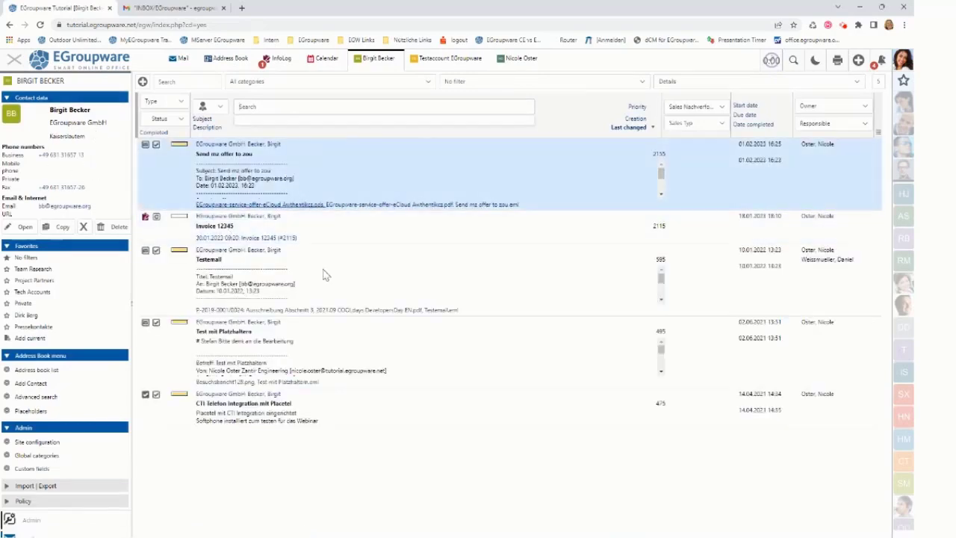
{"action": "left_click", "coordinate": [334, 280]}
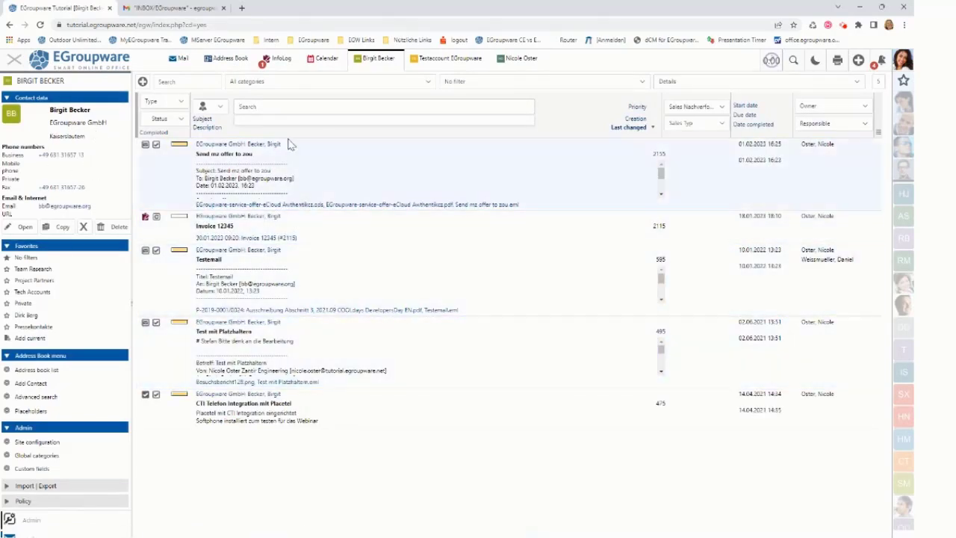
Review this week's calendar events, then return to the previewed mail in the inbox.
{"action": "left_click", "coordinate": [318, 63]}
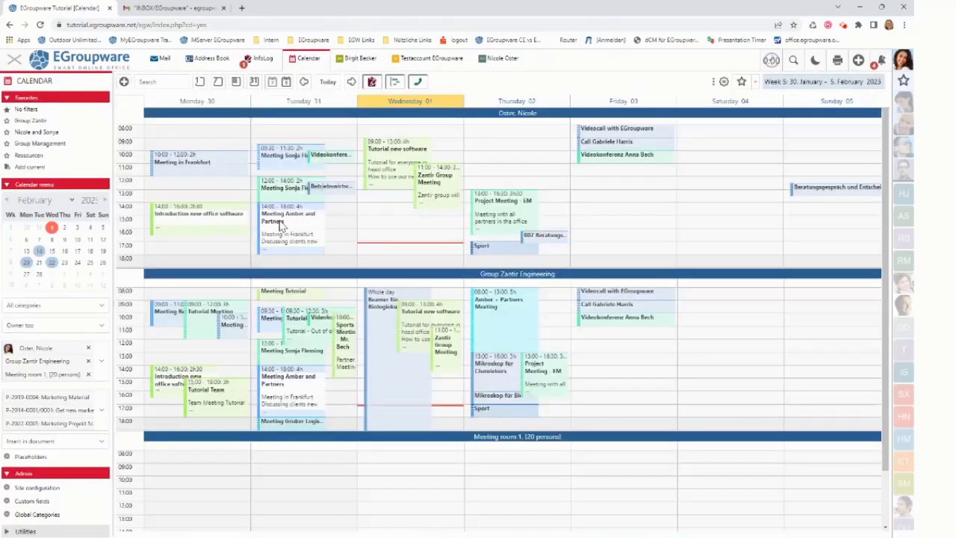
{"action": "mouse_move", "coordinate": [598, 133]}
{"action": "left_click", "coordinate": [163, 61]}
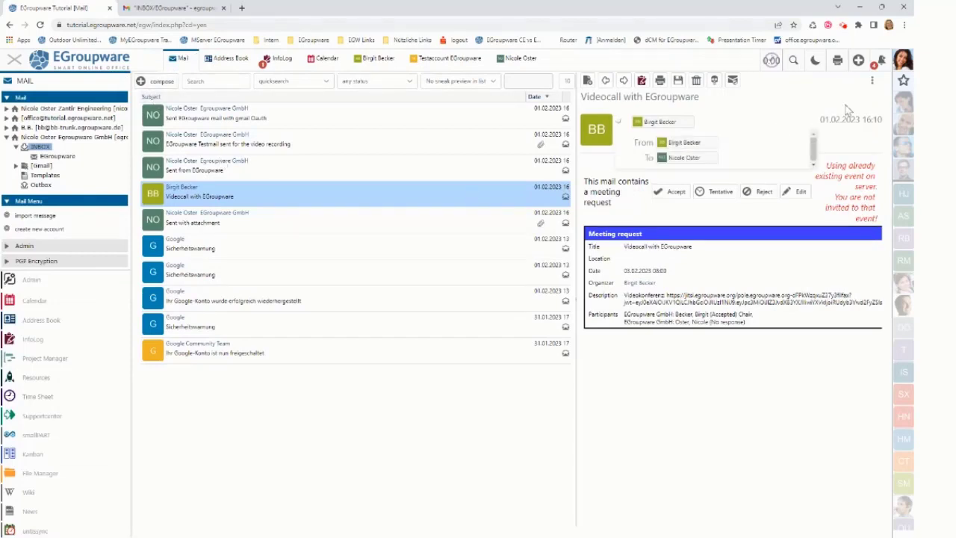
{"action": "left_click", "coordinate": [872, 82]}
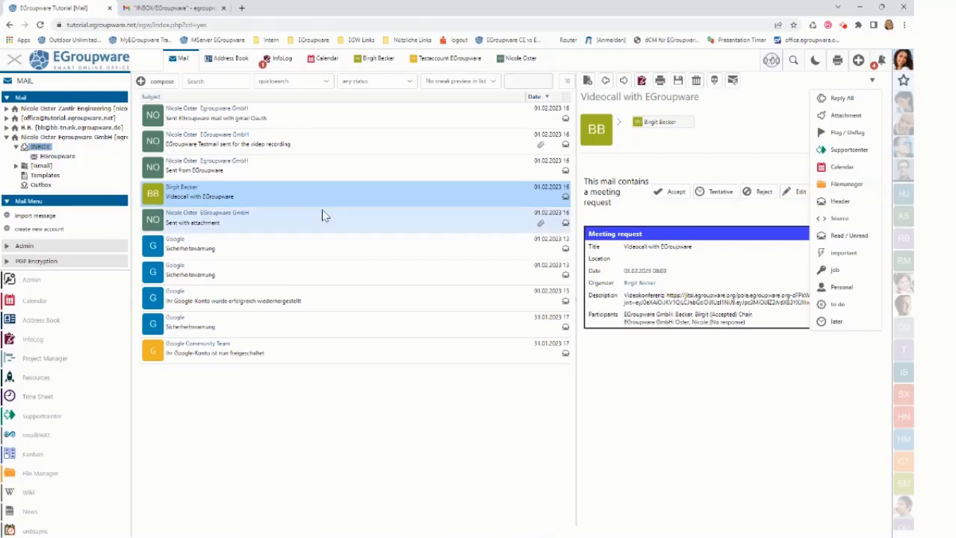
Start a new mail to the suggested contact with subject 'Sent with some attachments'.
{"action": "left_click", "coordinate": [157, 81]}
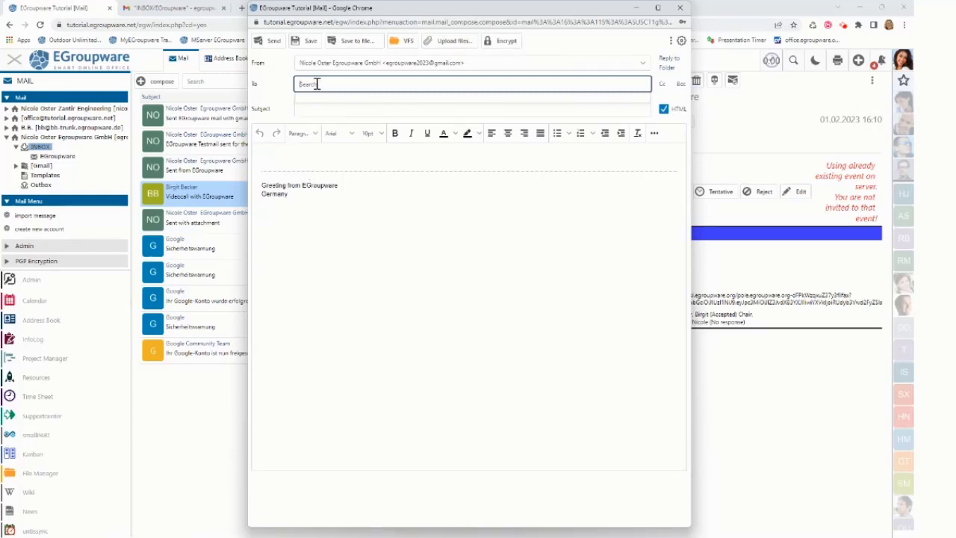
{"action": "left_click", "coordinate": [329, 104]}
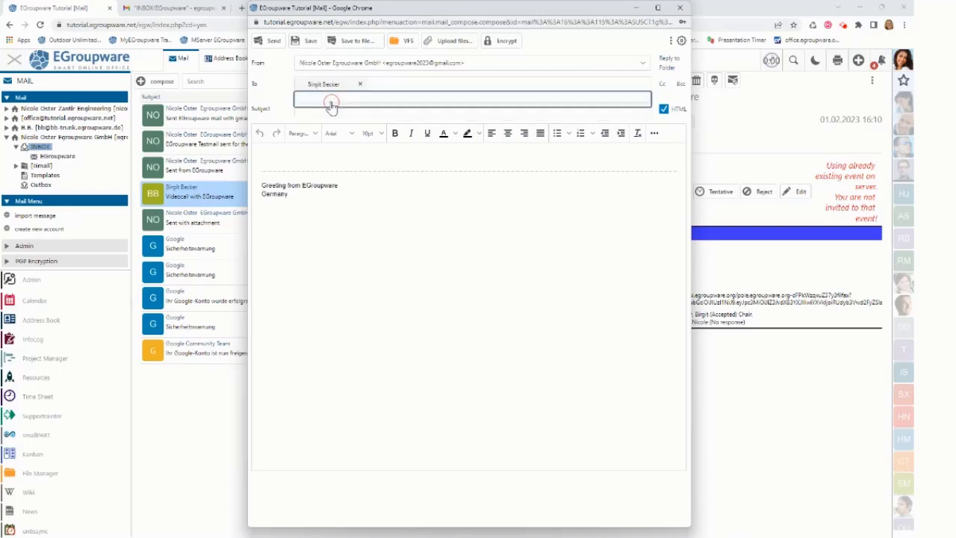
{"action": "left_click", "coordinate": [278, 93]}
{"action": "left_click", "coordinate": [307, 106]}
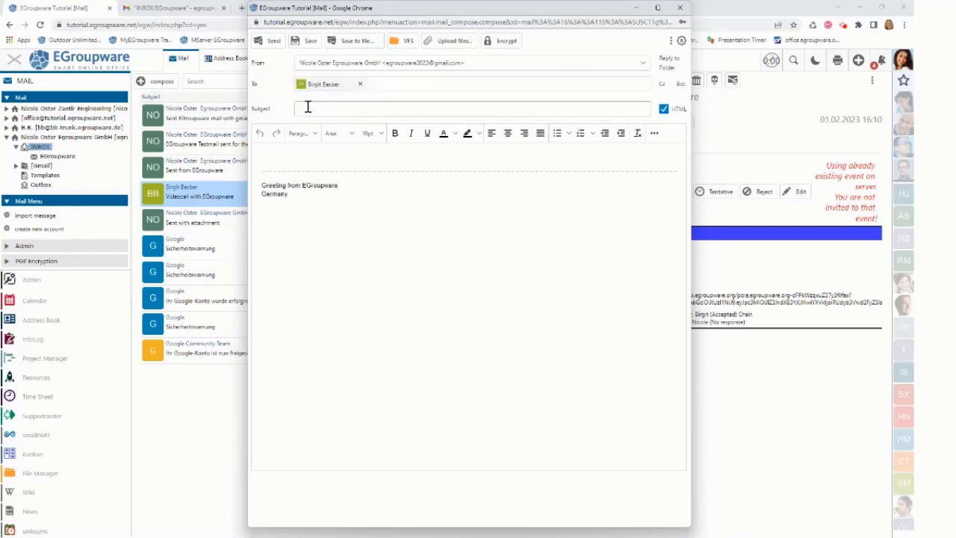
{"action": "left_click", "coordinate": [307, 107]}
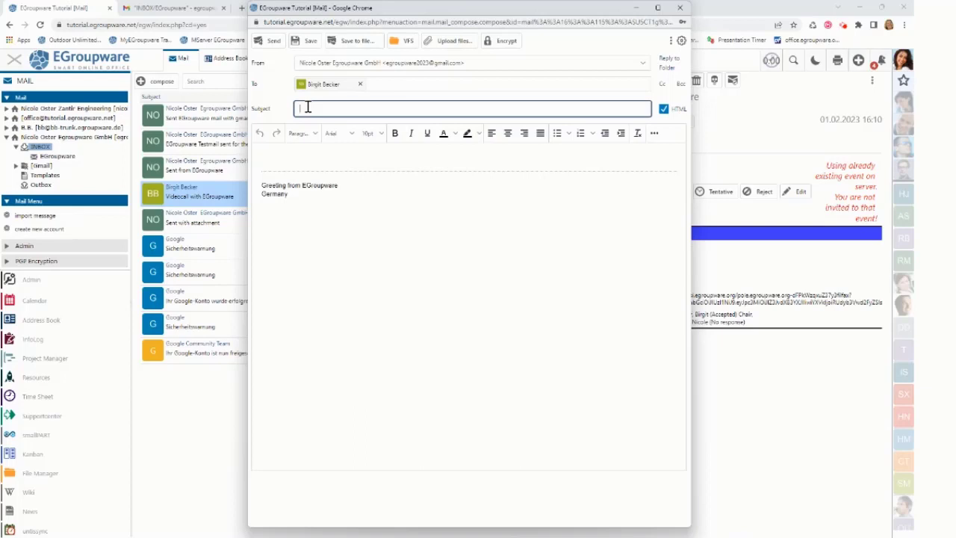
{"action": "type", "text": "Sent with some attachments"}
{"action": "left_click", "coordinate": [348, 110]}
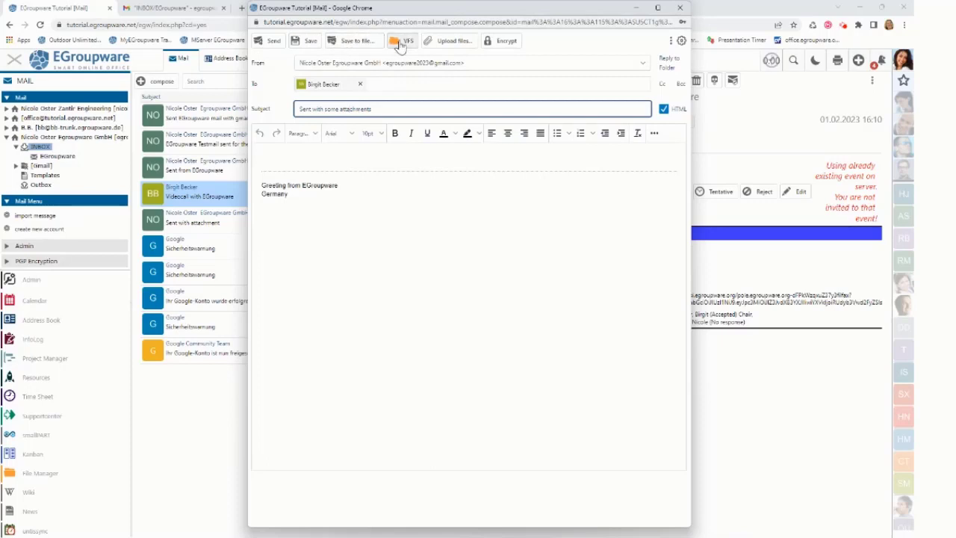
Attach the Vorlage template, Print-projects-long.odt and My text.odt from the VFS file store.
{"action": "left_click", "coordinate": [401, 42]}
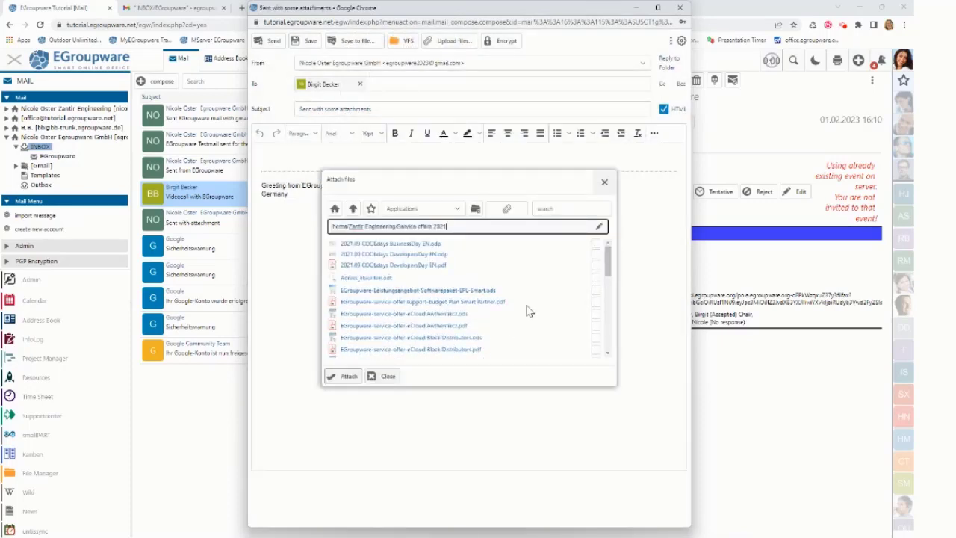
{"action": "scroll", "coordinate": [526, 310], "scroll_direction": "down", "scroll_amount": 5}
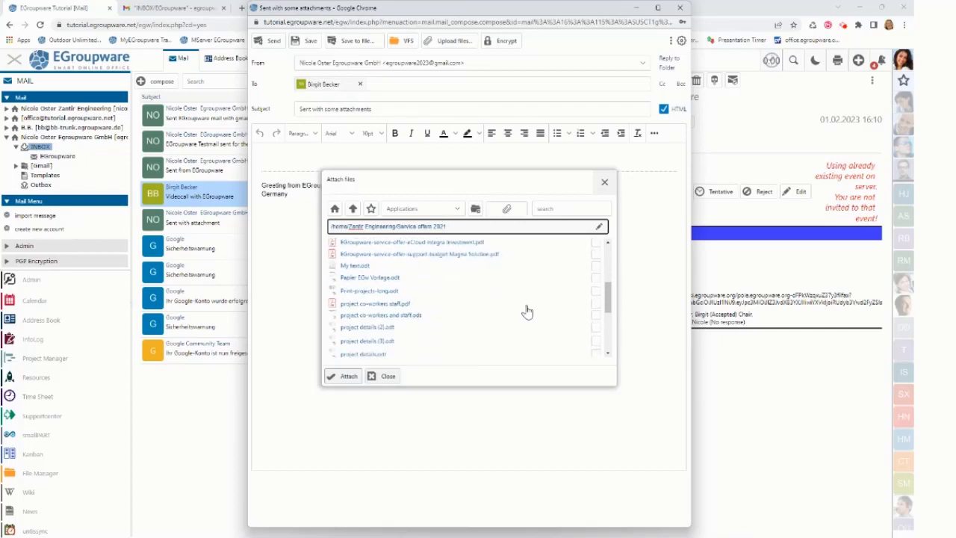
{"action": "left_click", "coordinate": [595, 277]}
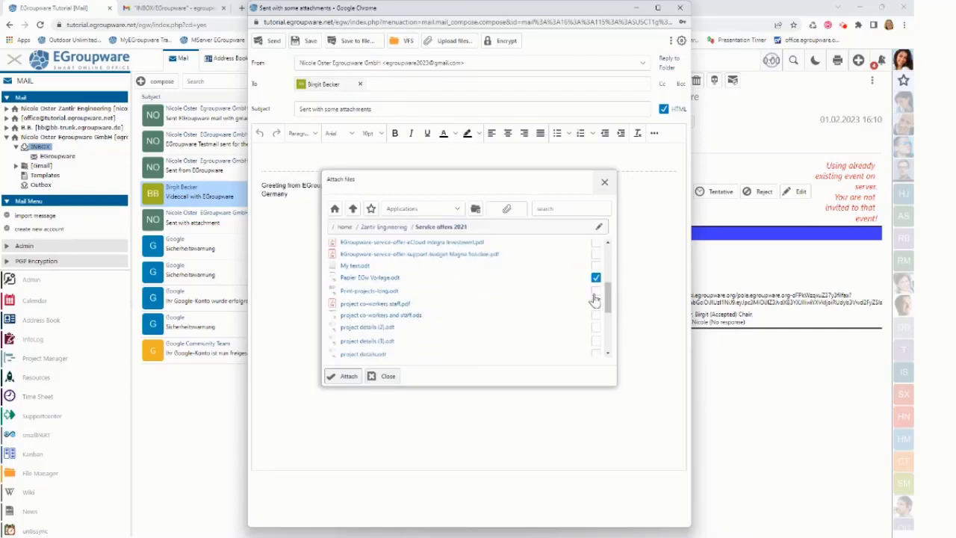
{"action": "left_click", "coordinate": [595, 292]}
{"action": "left_click", "coordinate": [596, 266]}
{"action": "left_click", "coordinate": [340, 377]}
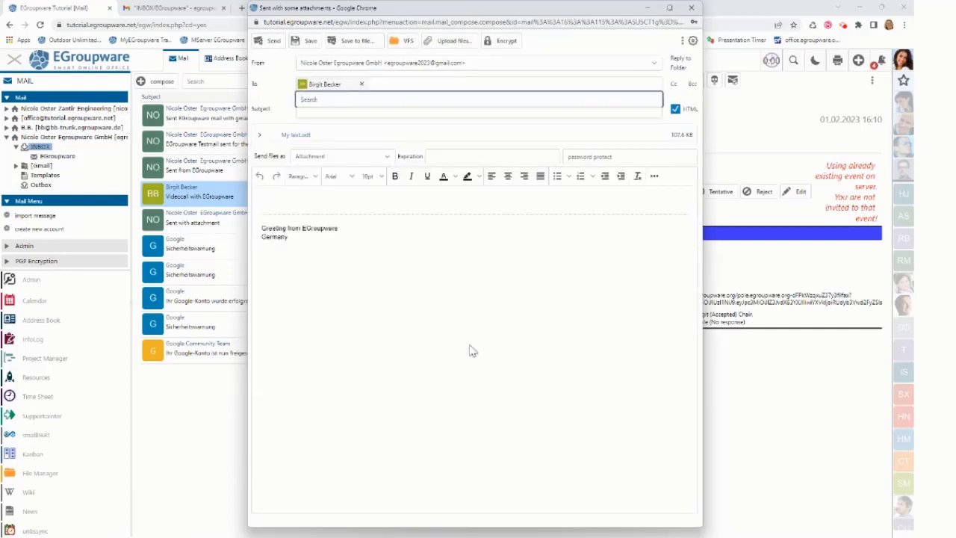
{"action": "left_click", "coordinate": [260, 139]}
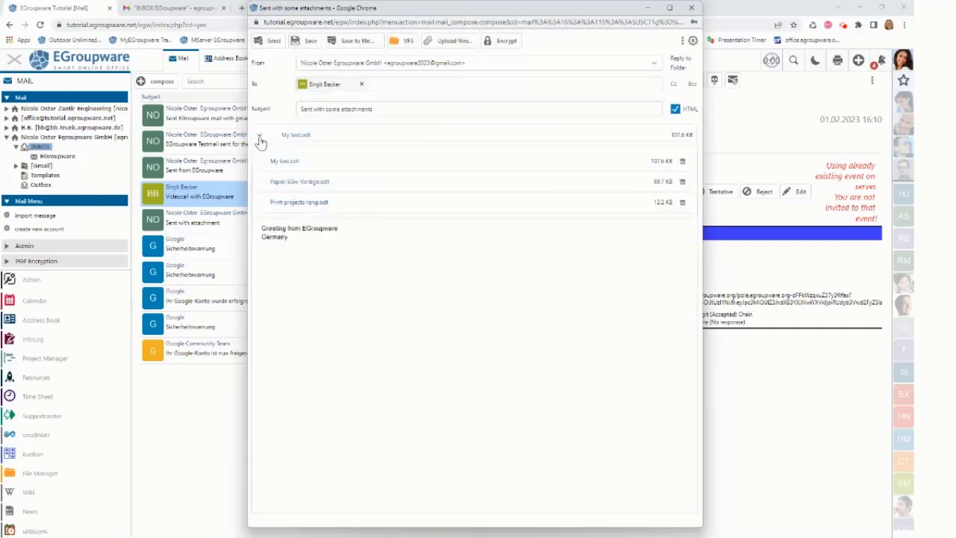
{"action": "left_click", "coordinate": [260, 141]}
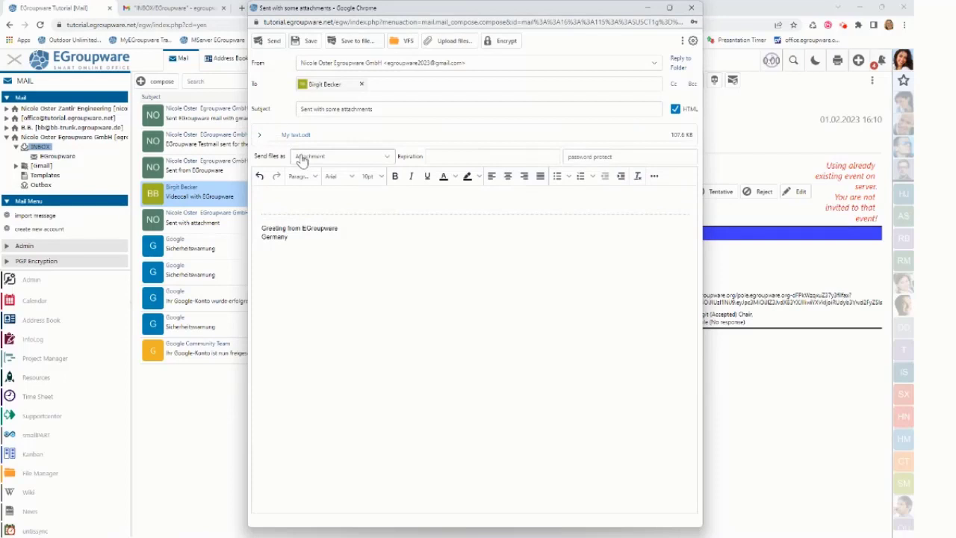
Keep sending files as normal attachments and enable logging the mail to the contact's InfoLog.
{"action": "left_click", "coordinate": [388, 157]}
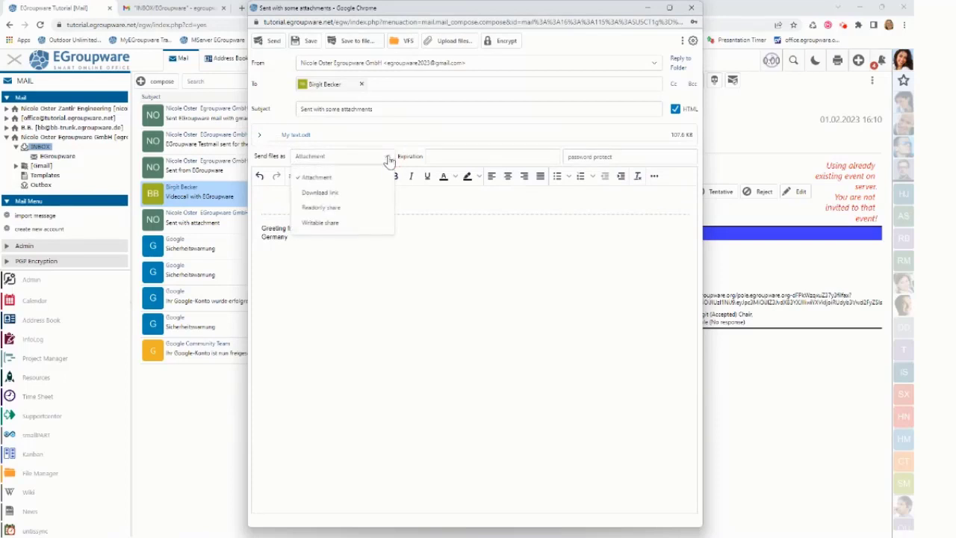
{"action": "left_click", "coordinate": [340, 178]}
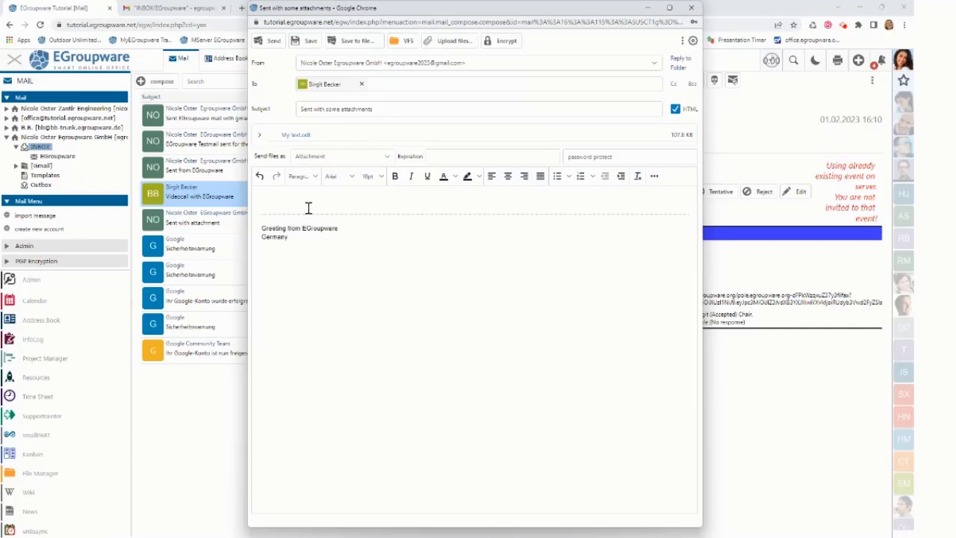
{"action": "left_click", "coordinate": [682, 41]}
{"action": "left_click_drag", "start_coordinate": [667, 75], "coordinate": [502, 46]}
{"action": "left_click", "coordinate": [503, 45]}
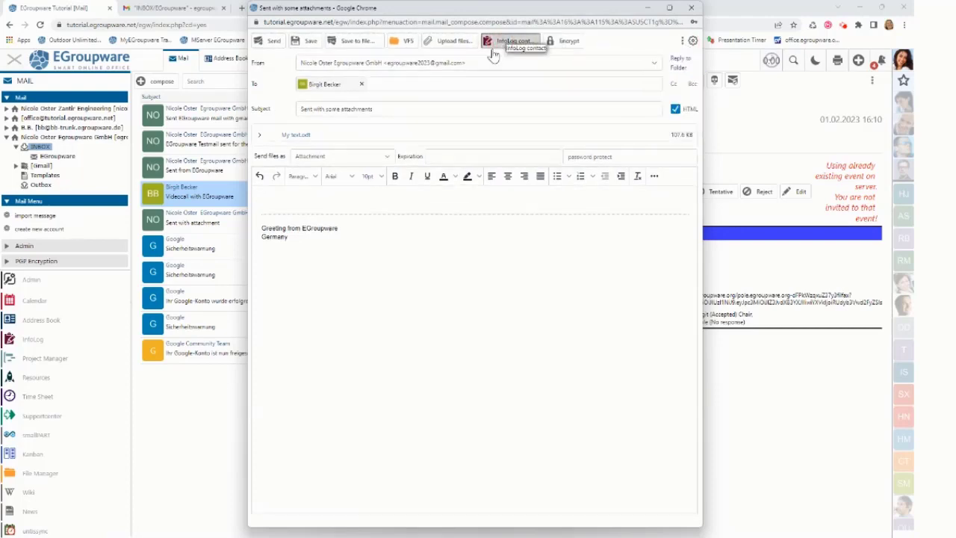
Send the mail, save its InfoLog entry, check the contact's InfoLog list, then reopen the newest inbox mail.
{"action": "left_click", "coordinate": [269, 42]}
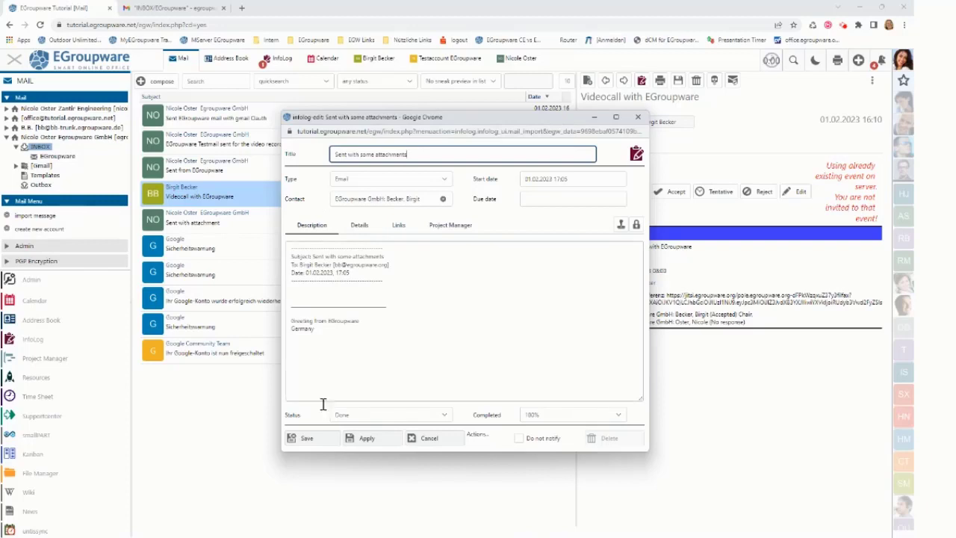
{"action": "left_click", "coordinate": [319, 441]}
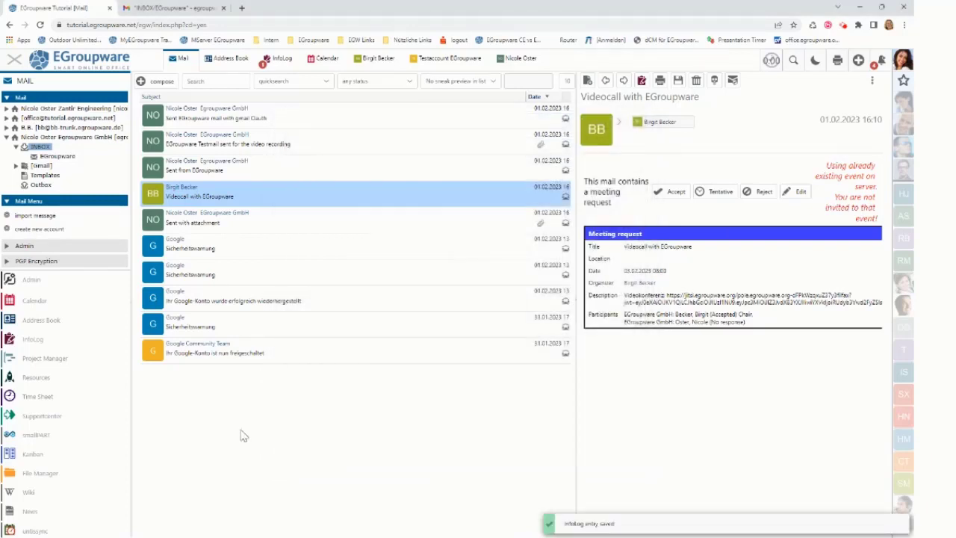
{"action": "left_click", "coordinate": [371, 59]}
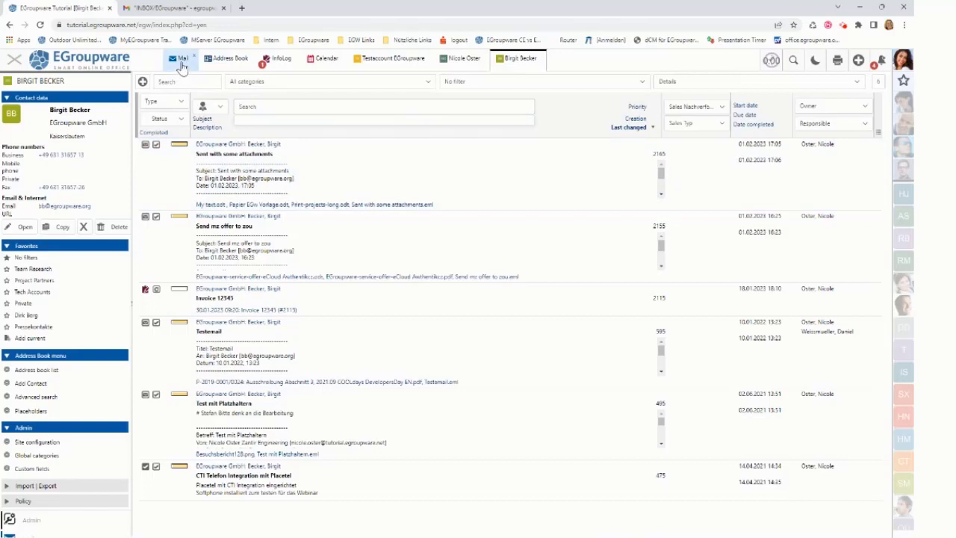
{"action": "left_click", "coordinate": [179, 58]}
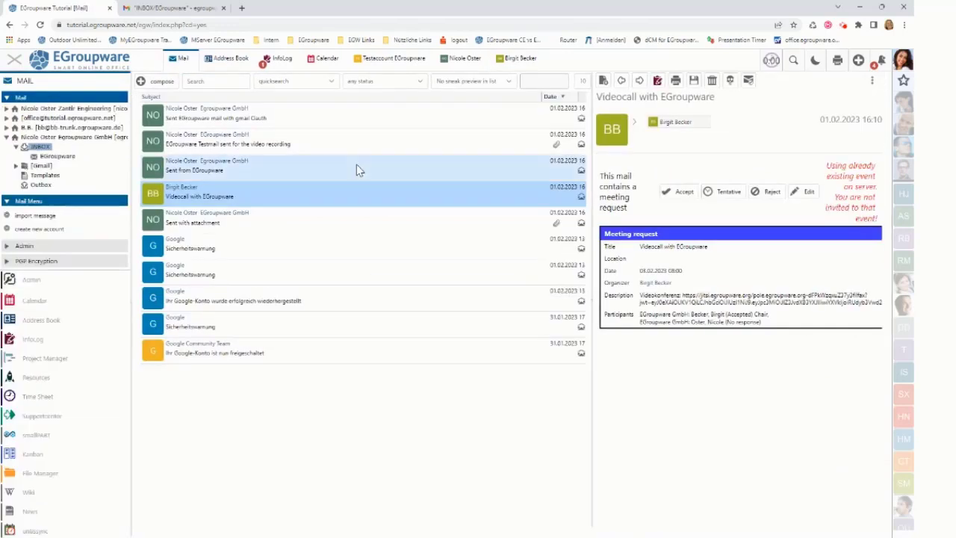
{"action": "left_click", "coordinate": [308, 123]}
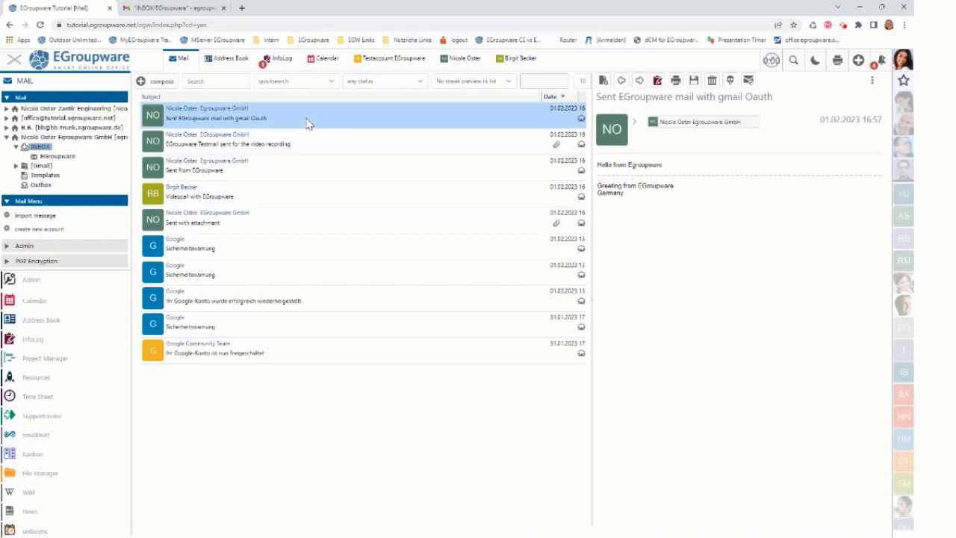